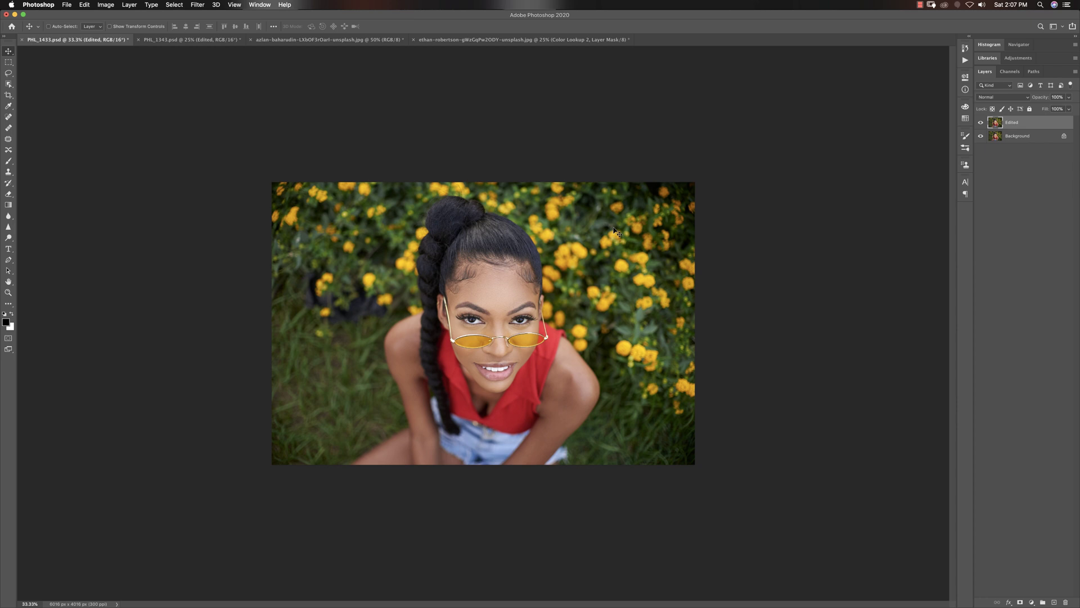
Add a Color Lookup adjustment layer above the Edited layer with the default settings.
click(1031, 602)
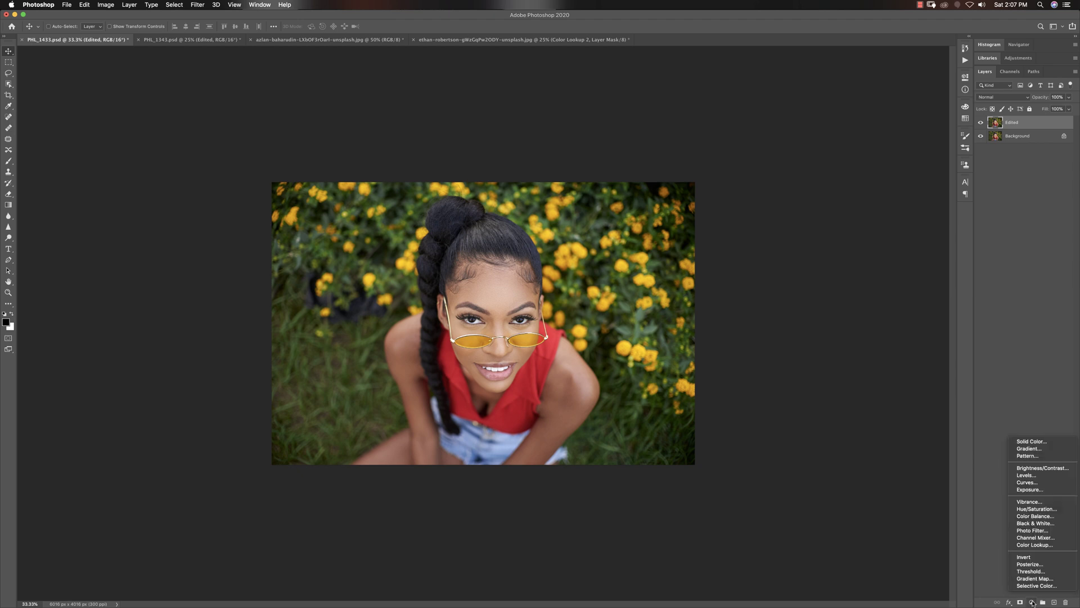
click(129, 5)
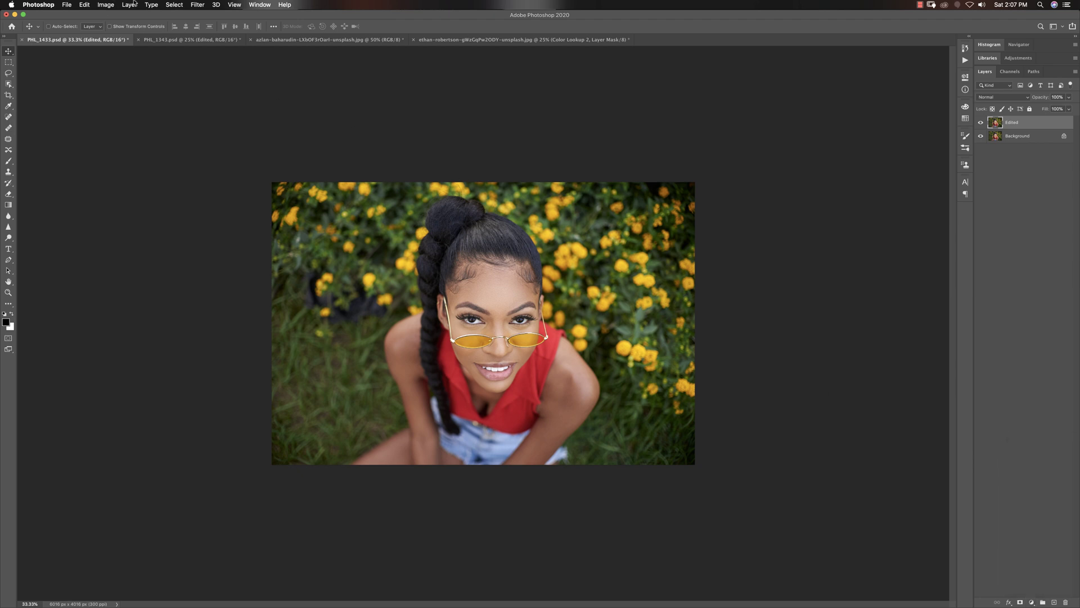
click(129, 4)
mouse_move(175, 119)
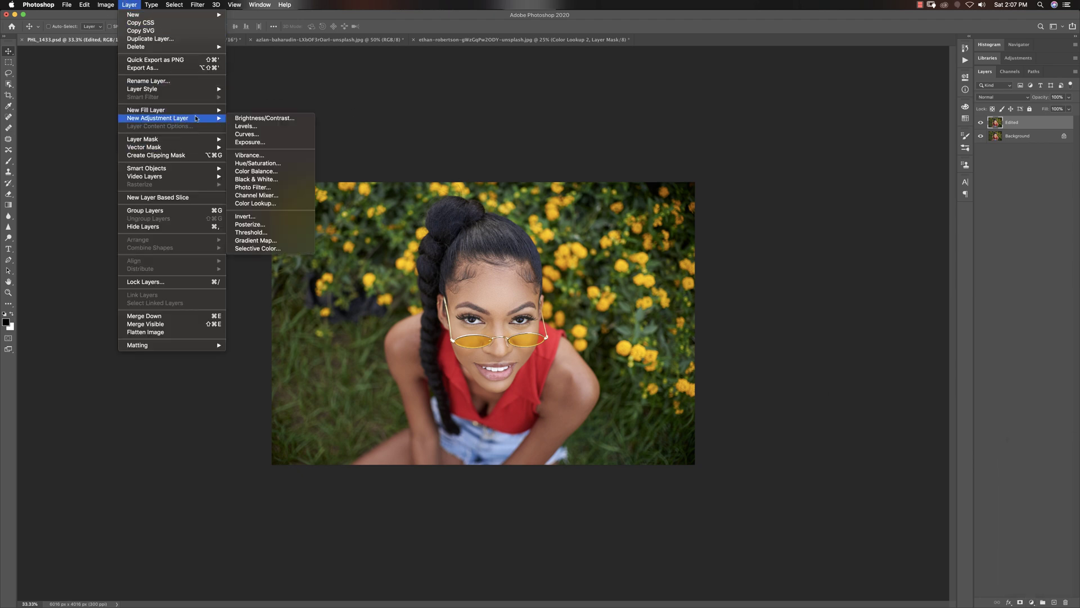
click(256, 203)
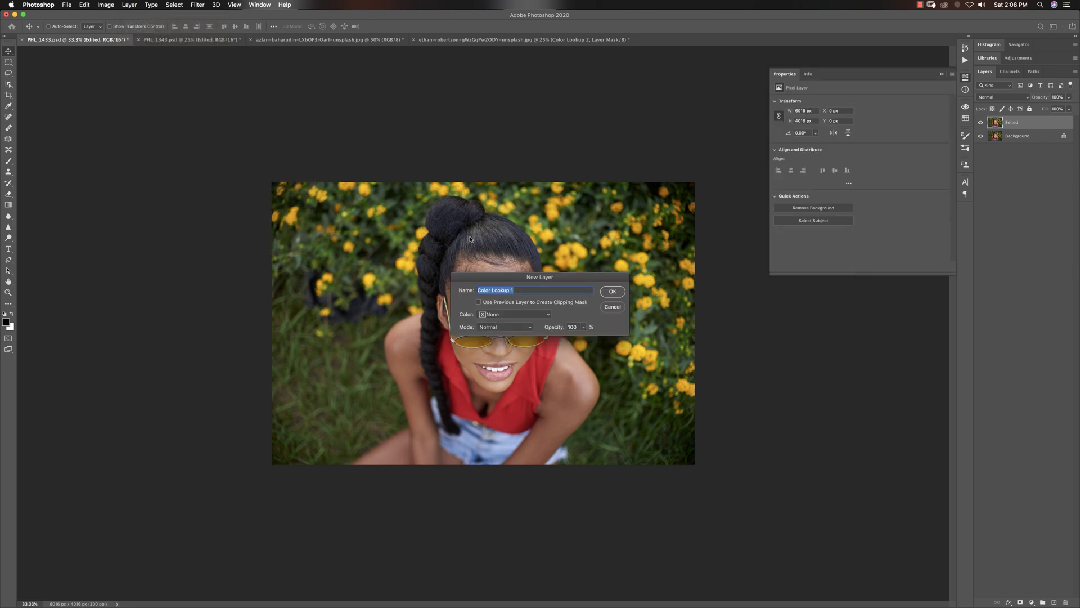
click(612, 291)
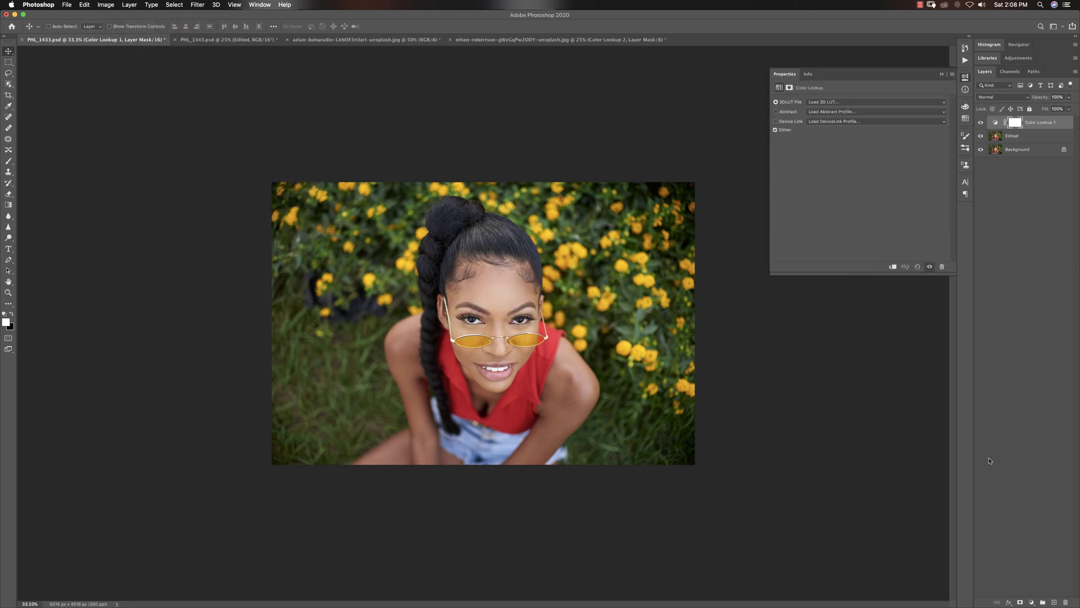
Load the CCL 1.CUBE file from the CC LUTs folder as the Color Lookup layer's 3D LUT.
click(1032, 601)
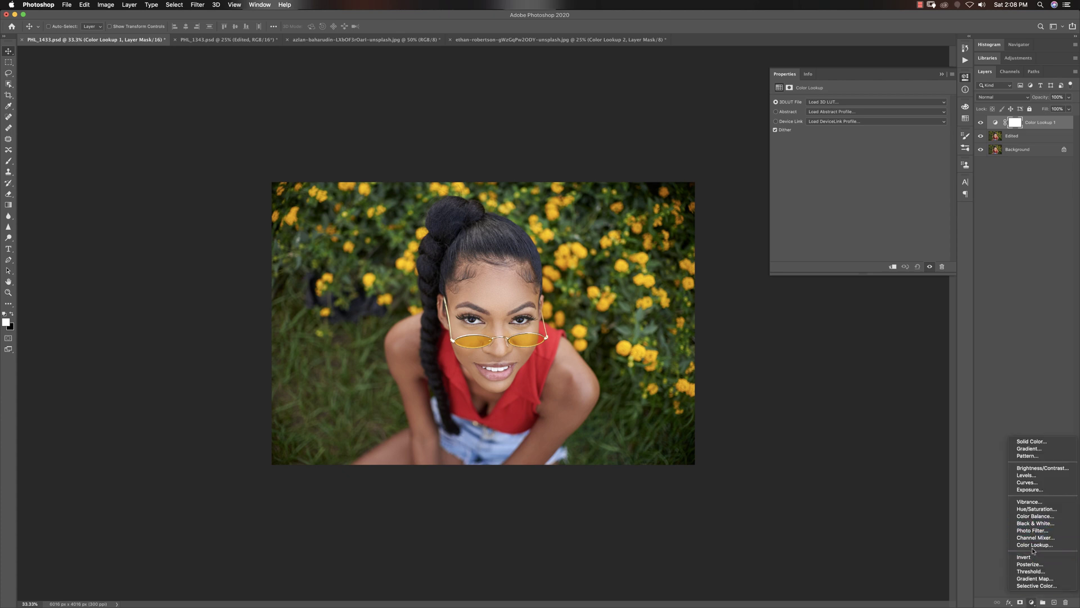
click(1030, 109)
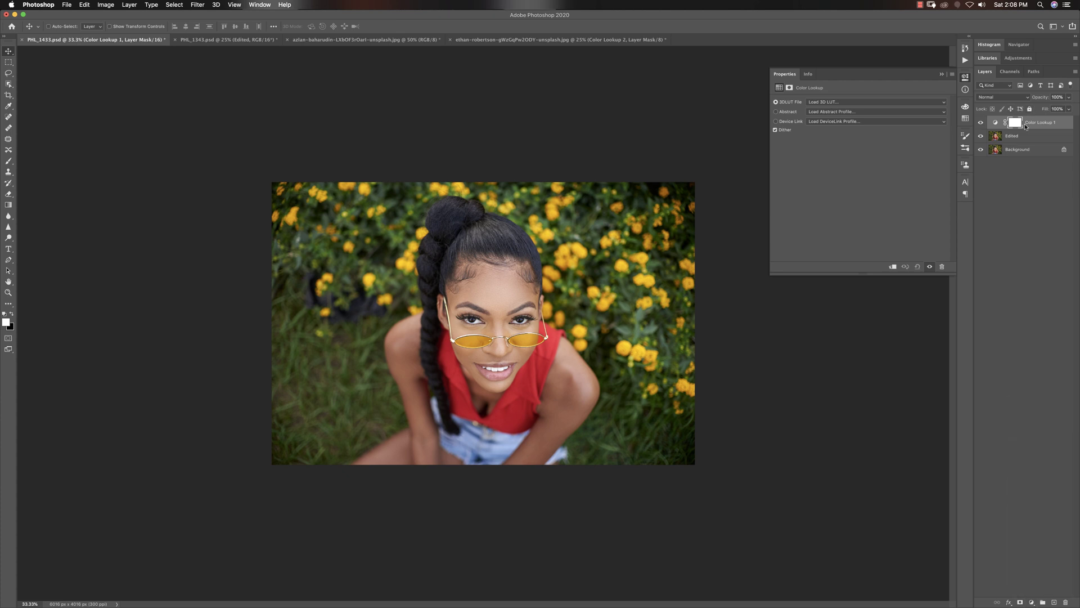
click(828, 102)
click(829, 104)
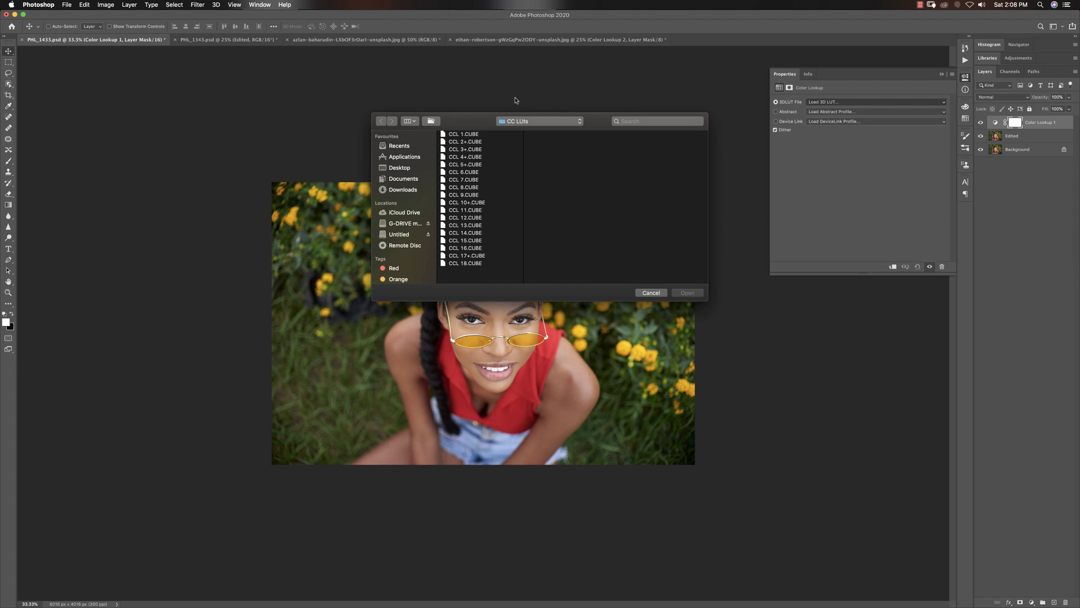
click(517, 123)
click(520, 130)
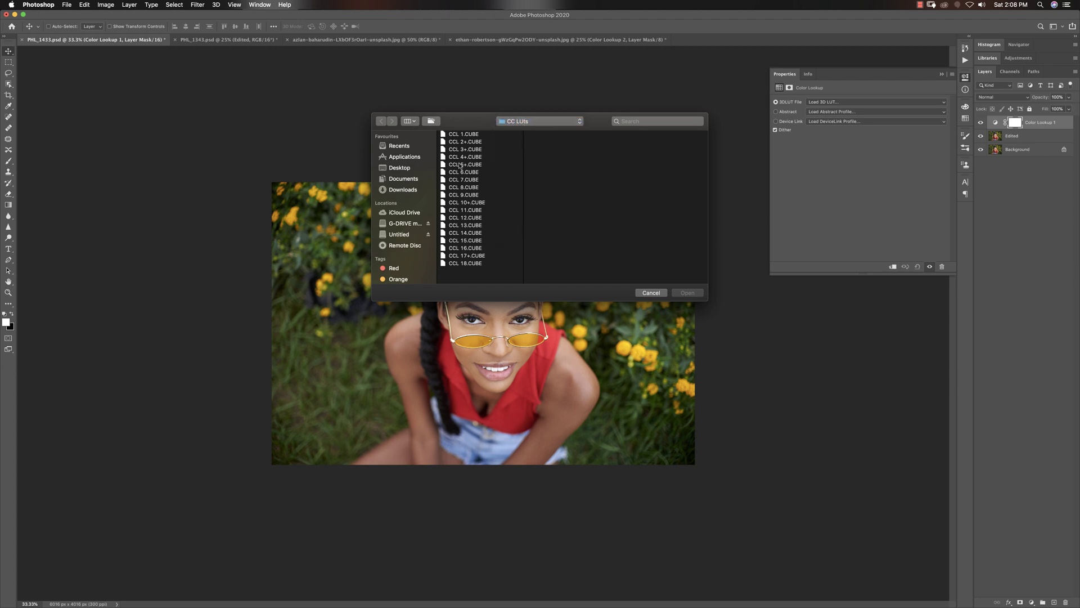
click(470, 135)
click(687, 293)
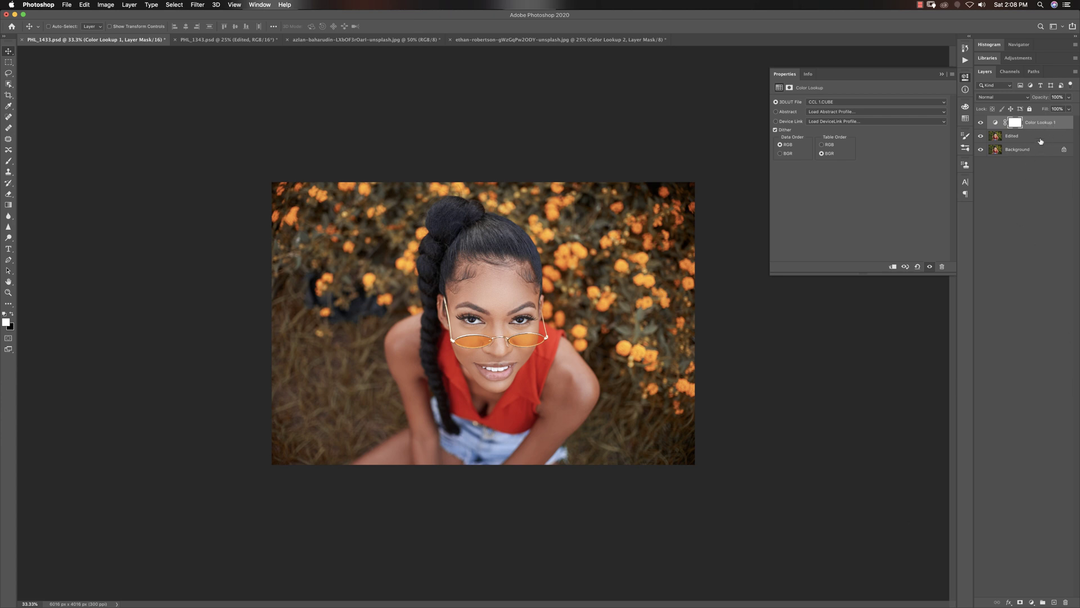
Reduce the Color Lookup layer's opacity to 72% and toggle its visibility to check the effect.
click(1069, 100)
drag(1068, 107, 1031, 108)
drag(1029, 108, 1059, 108)
click(986, 123)
click(982, 123)
click(983, 124)
Add a Selective Color adjustment layer and set the Cyan of the Reds to +17%.
click(1032, 602)
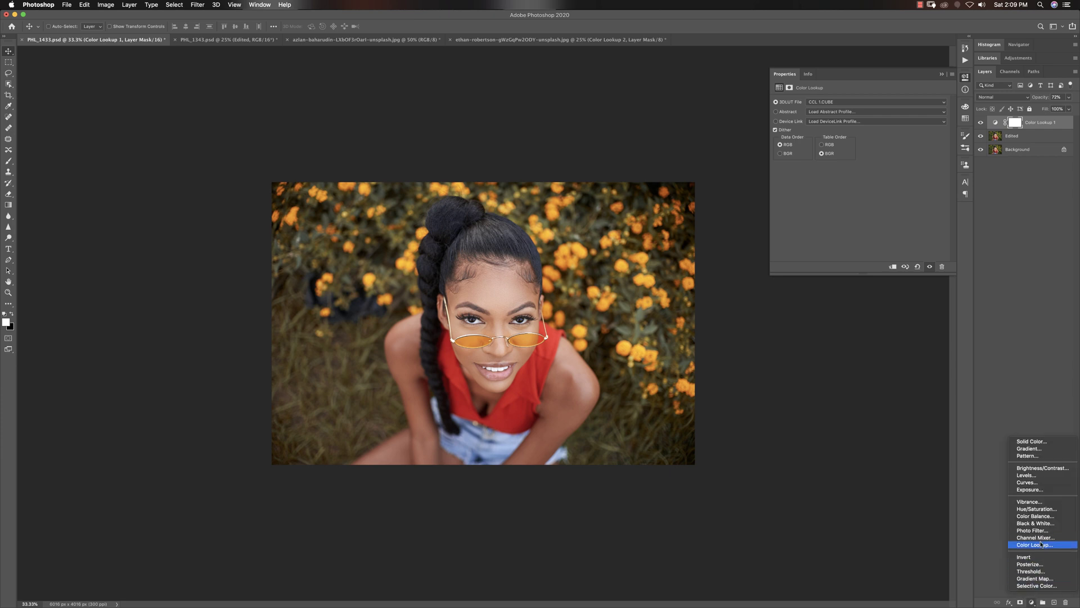
click(1037, 586)
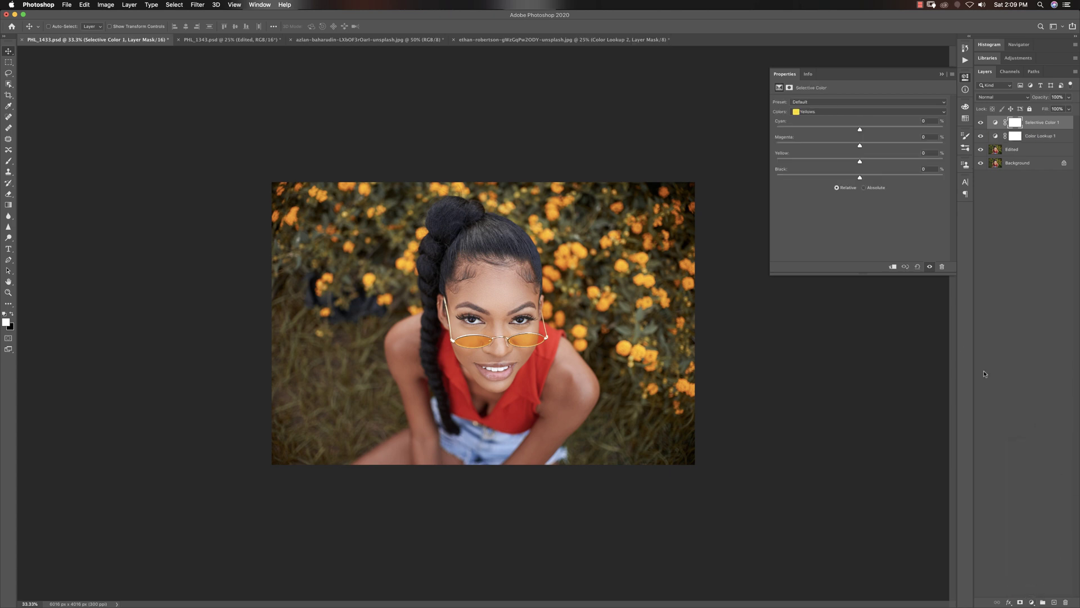
click(814, 111)
click(814, 103)
mouse_move(865, 128)
mouse_down()
mouse_move(823, 147)
mouse_move(805, 136)
mouse_move(912, 129)
mouse_move(857, 140)
mouse_up()
click(872, 137)
drag(873, 131, 874, 129)
Set the Reds' Magenta to -3% and Yellow to +15%, comparing the image with and without the Selective Color layer.
click(982, 123)
click(982, 122)
mouse_move(860, 146)
mouse_down()
mouse_move(819, 147)
mouse_move(899, 144)
mouse_move(842, 149)
mouse_move(854, 146)
mouse_up()
mouse_move(867, 161)
mouse_down()
mouse_move(880, 161)
mouse_move(858, 146)
mouse_up()
click(984, 124)
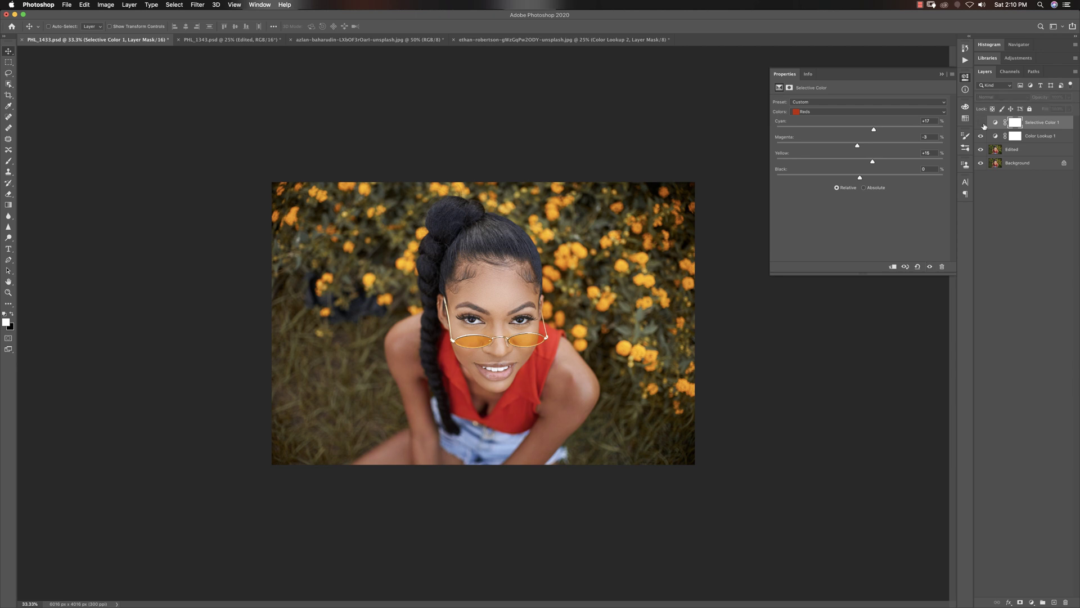
click(983, 127)
click(982, 124)
click(979, 124)
Add a Levels adjustment layer with the black input at 12 and the white input at 235.
click(1032, 603)
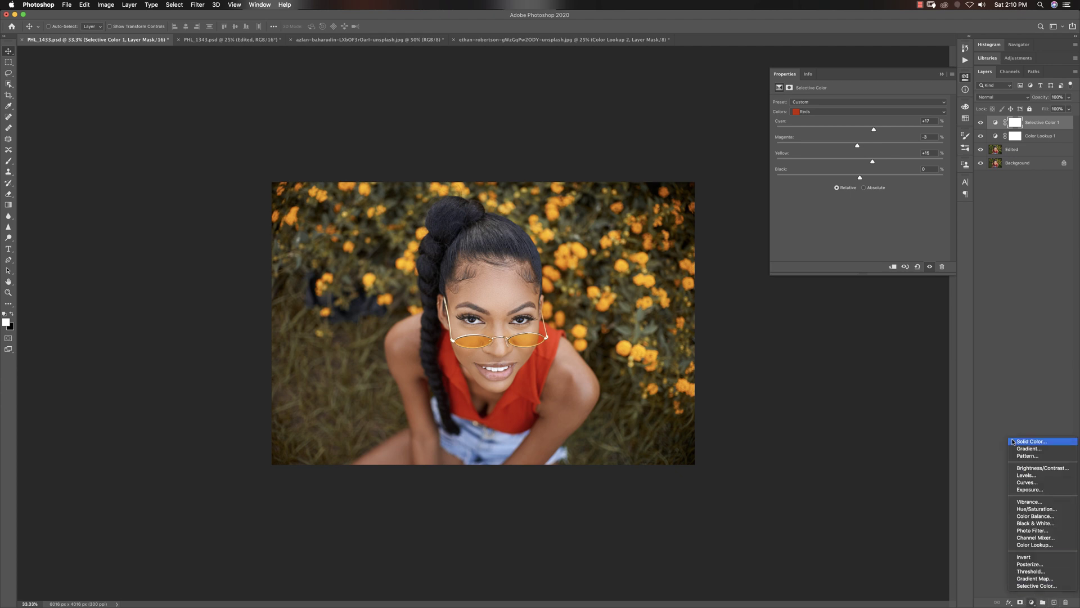
click(1027, 475)
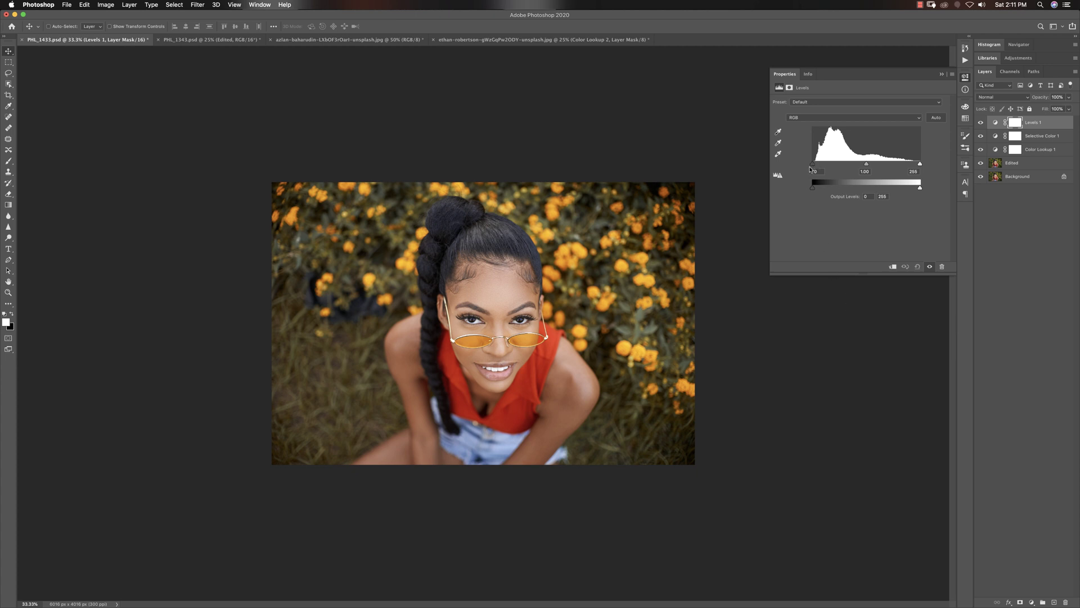
drag(814, 165, 818, 168)
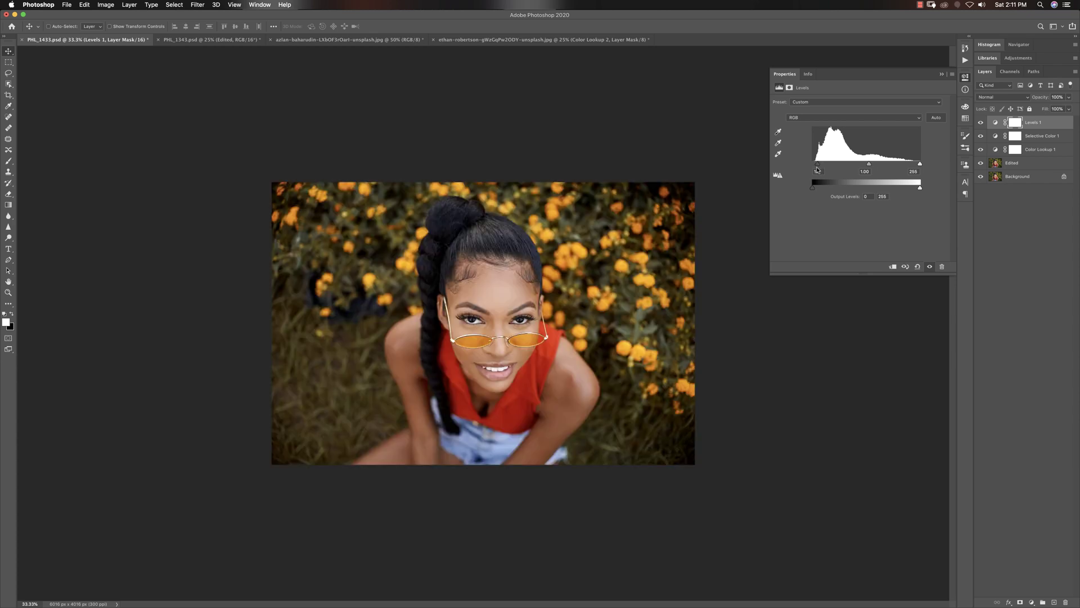
drag(920, 164, 912, 165)
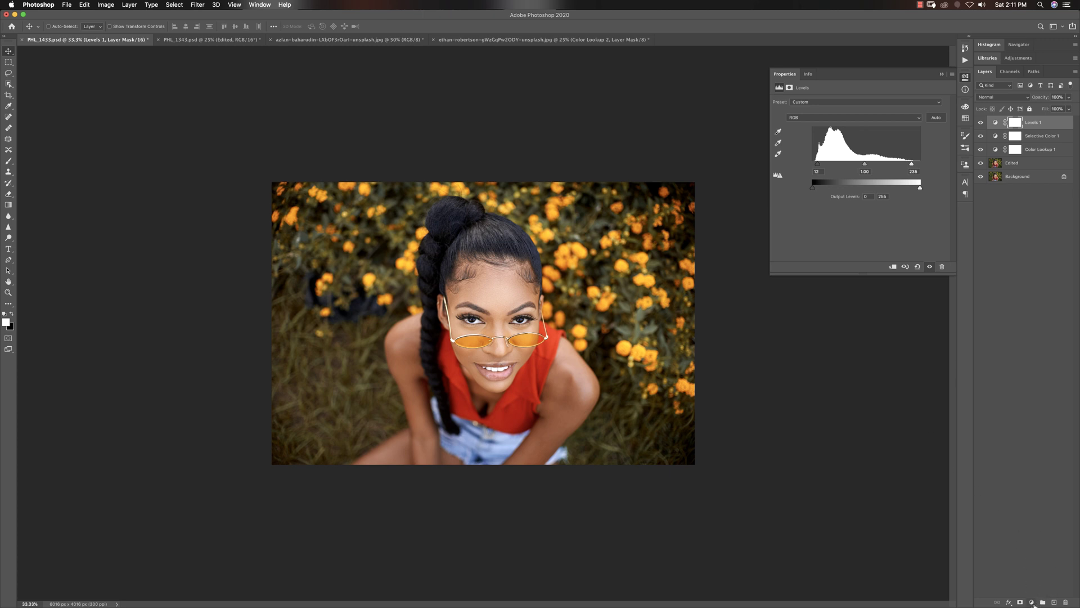
Create a new layer and draw a reversed black radial gradient from the woman's chin to just below the photo.
click(1055, 602)
key(x)
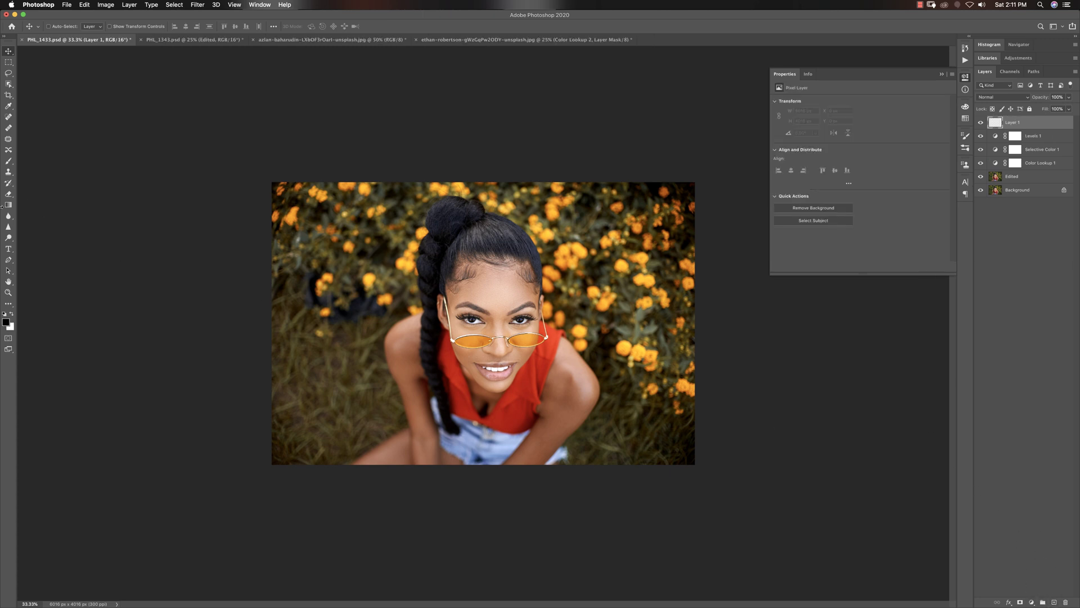
click(9, 206)
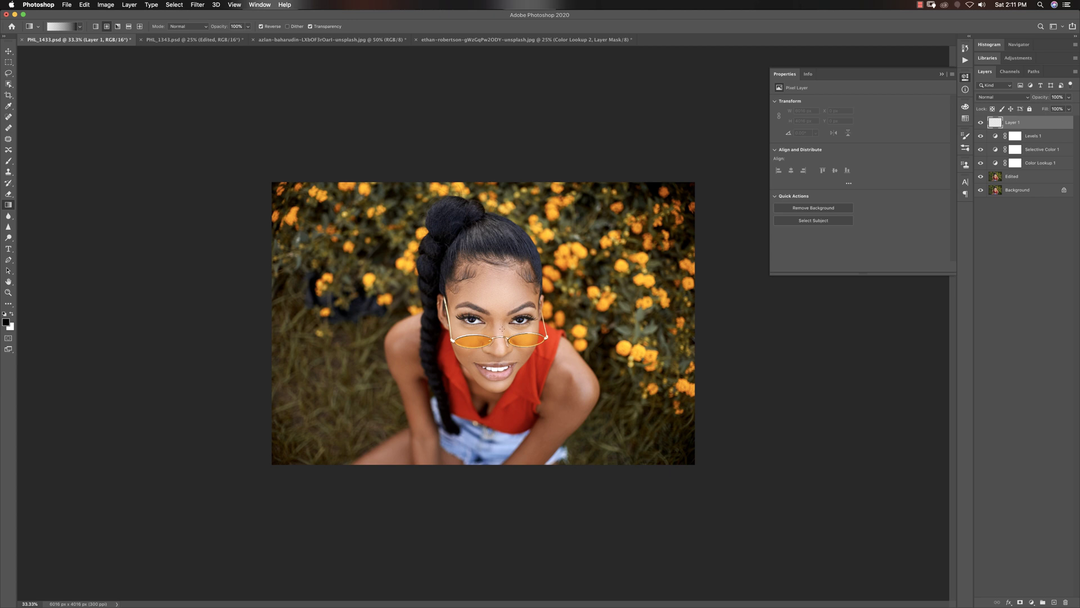
drag(492, 389, 510, 487)
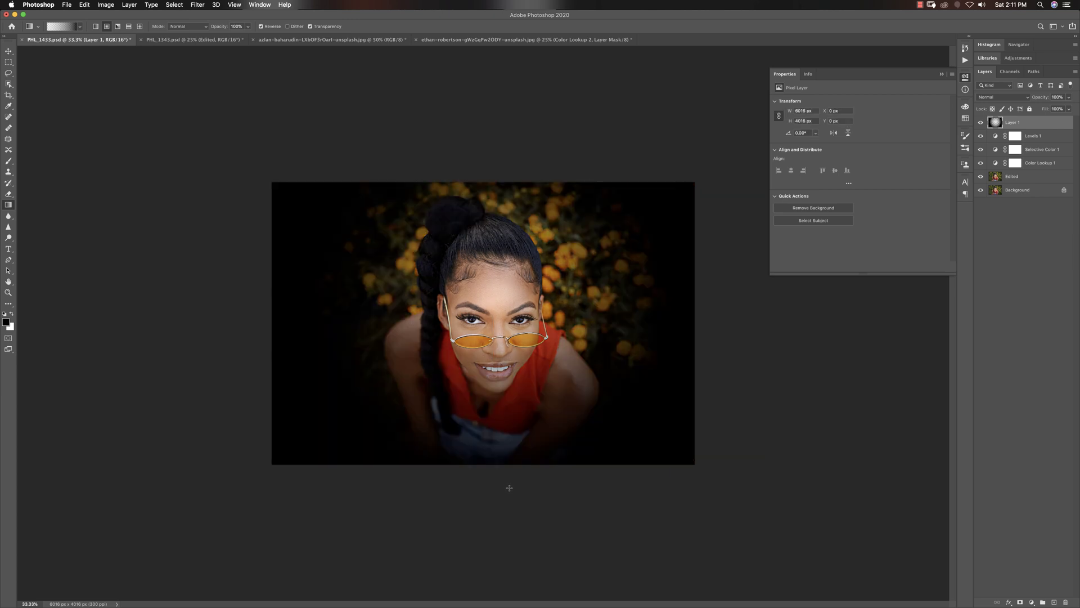
Set the gradient layer's blend mode to Soft Light and its opacity to 41%.
click(1005, 97)
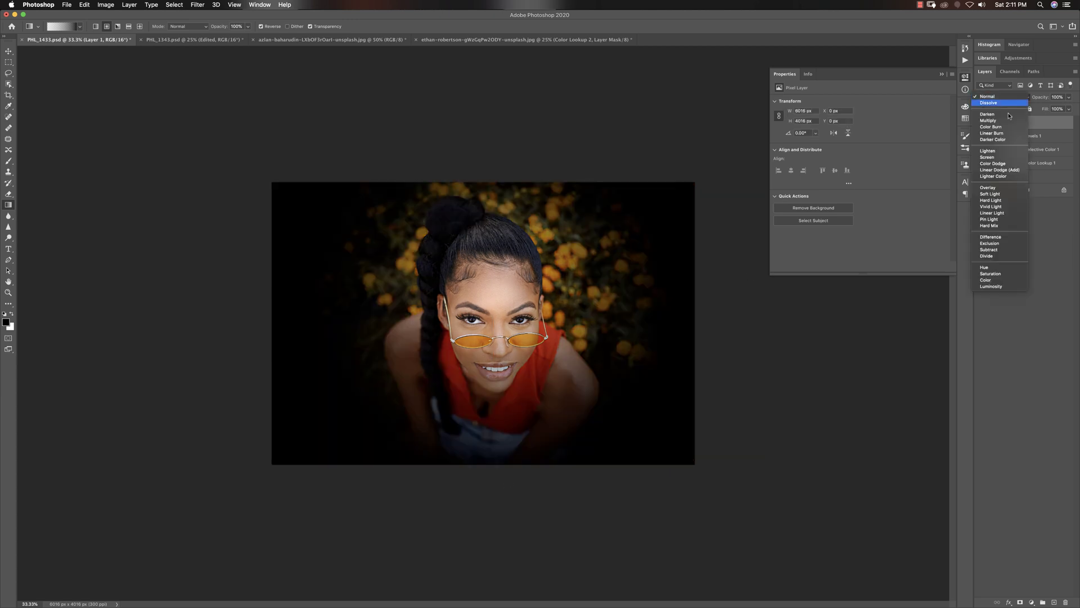
click(995, 199)
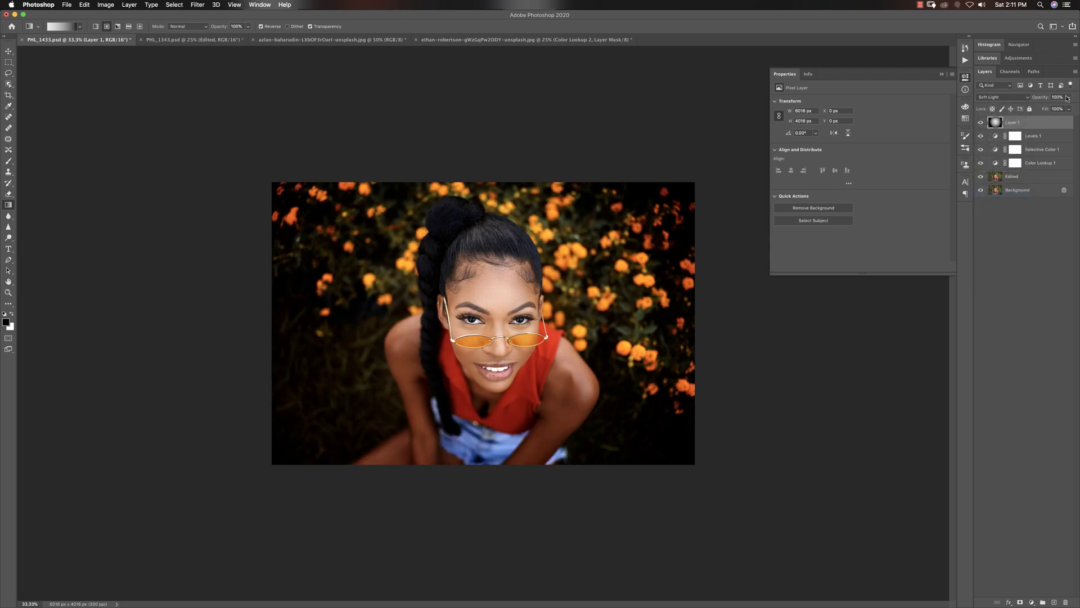
drag(1069, 97, 1047, 109)
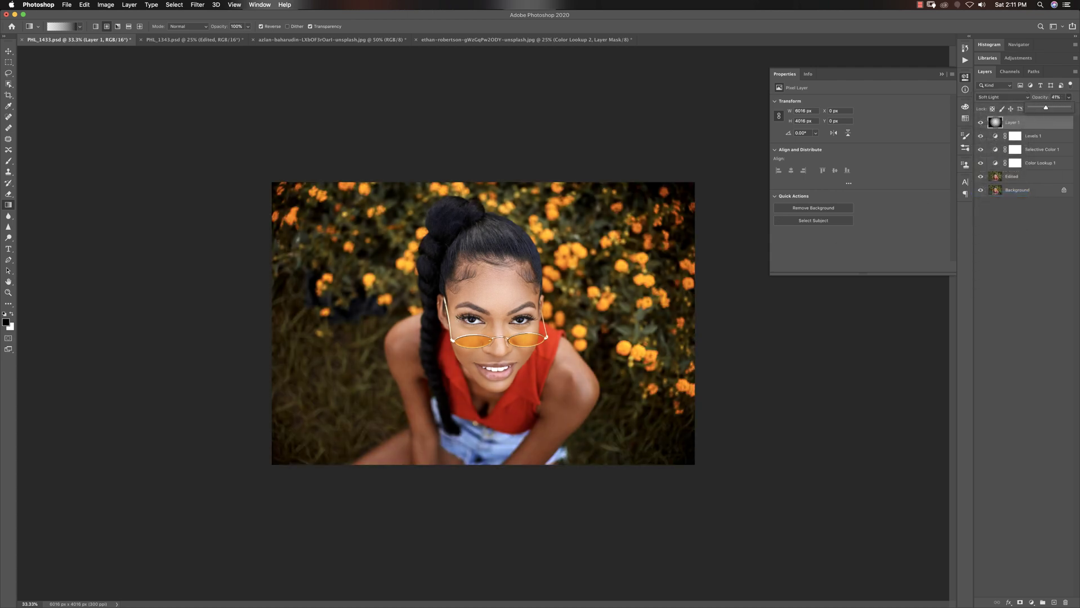
Compare the edit with the original Background, and group the gradient layer with the three adjustment layers.
key(super+minus)
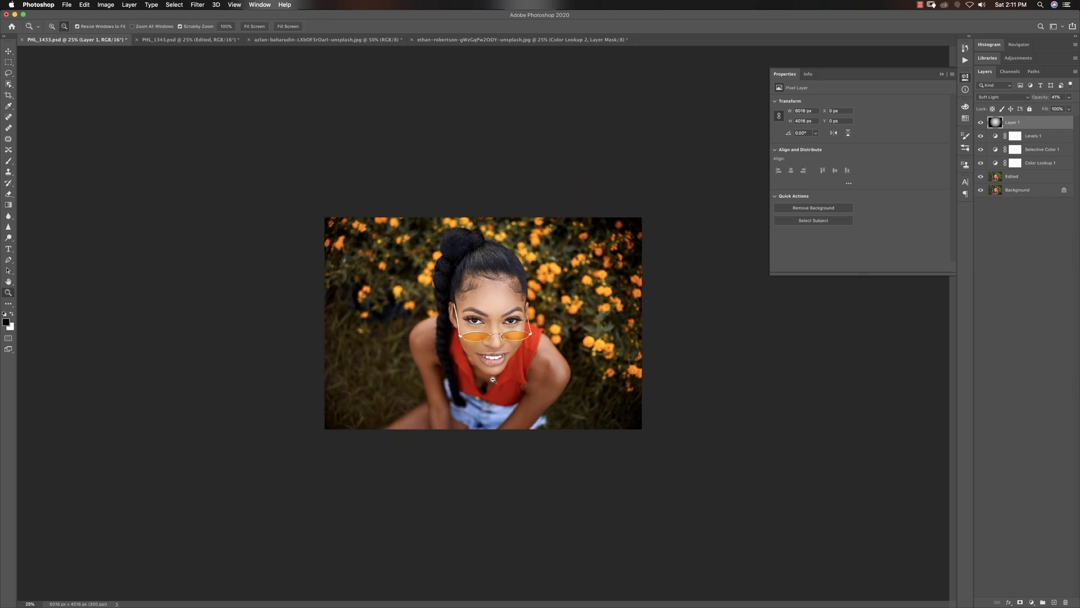
alt+click(982, 192)
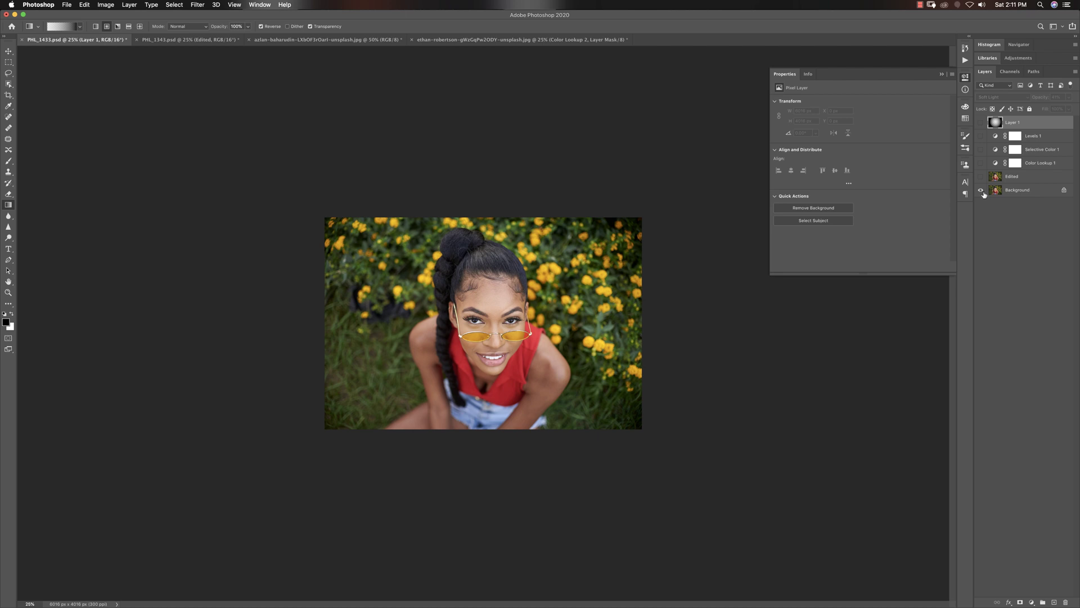
alt+click(983, 194)
shift+click(1037, 172)
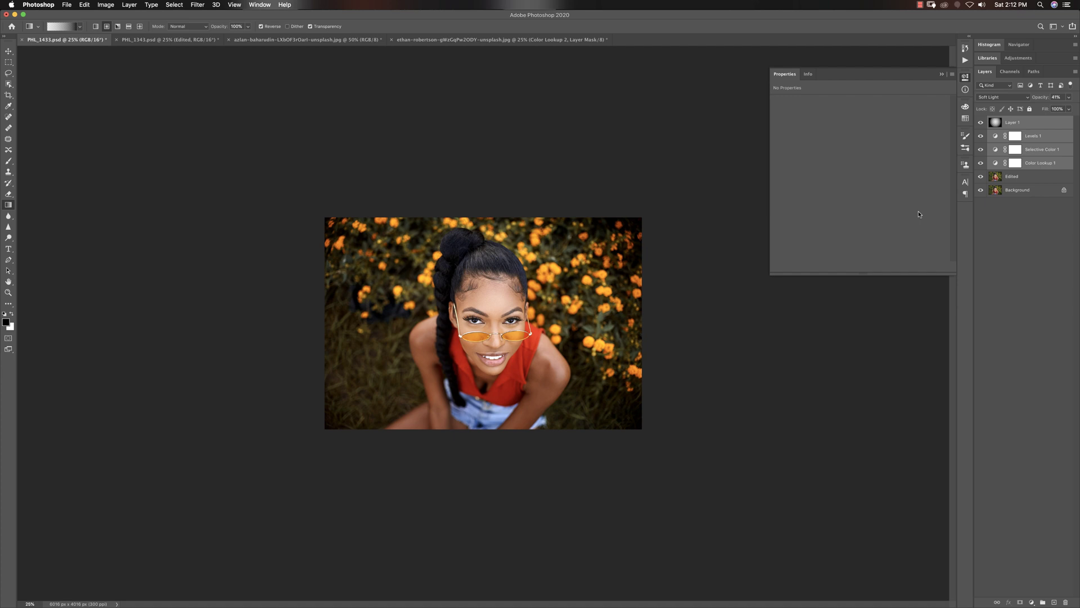
key(super+g)
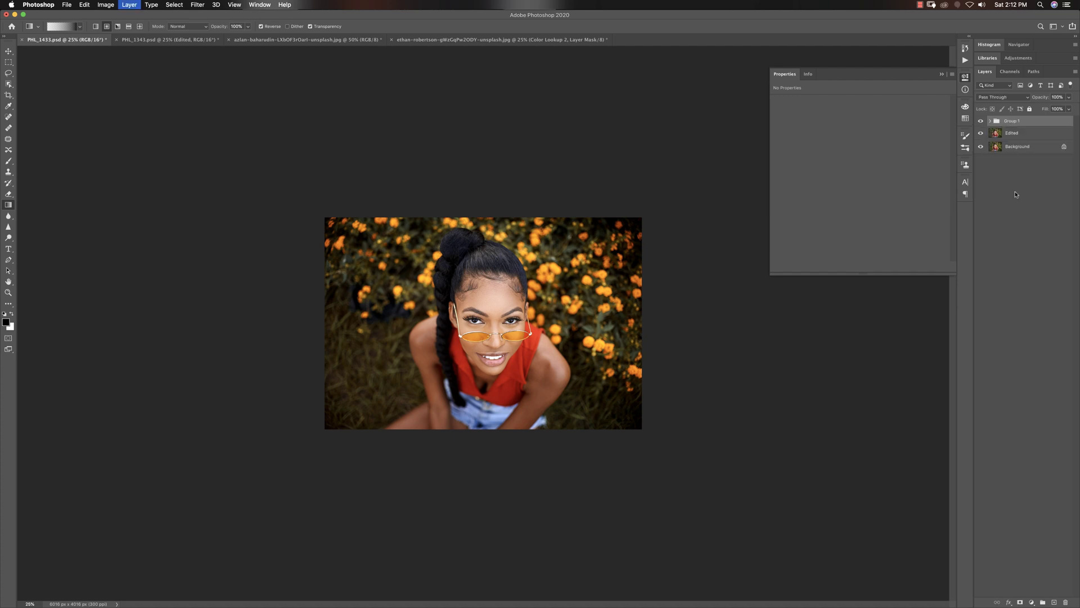
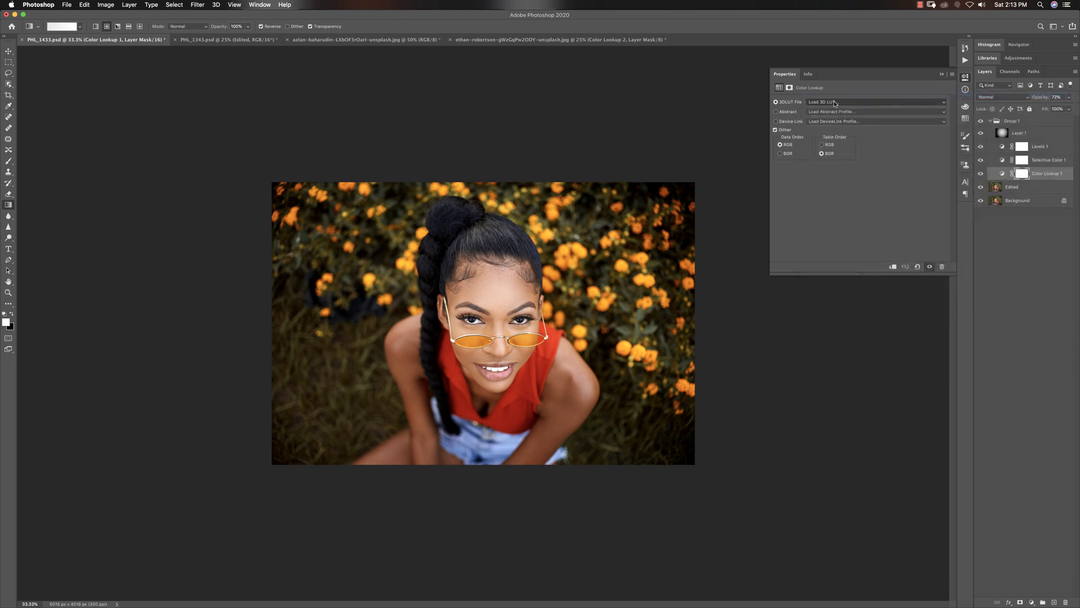
Replace the Color Lookup layer's 3D LUT with CCL 2+.CUBE and toggle the layer's visibility to check it.
click(466, 142)
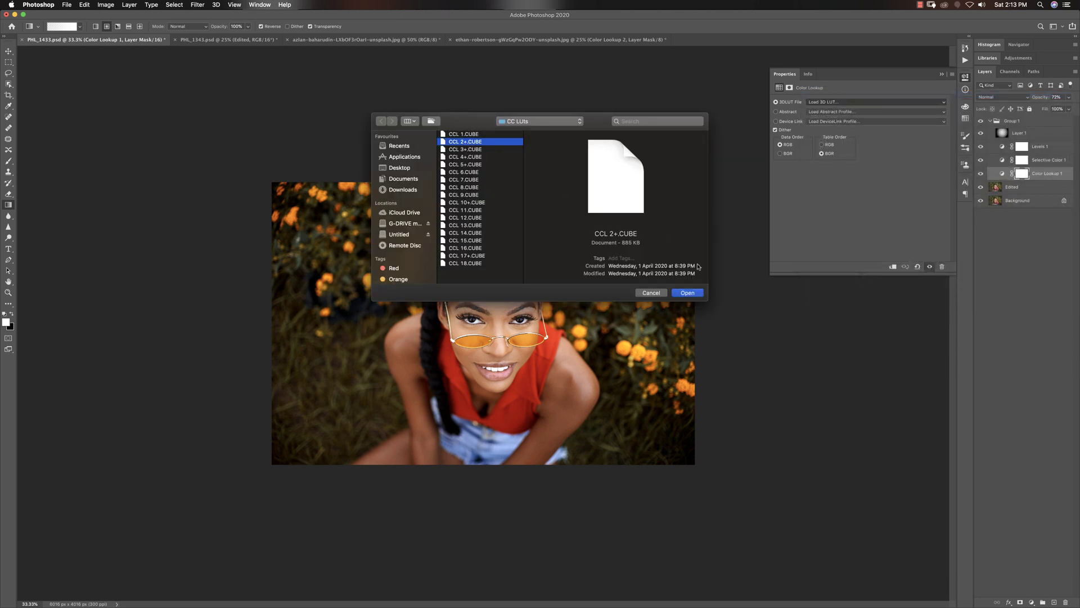
click(687, 292)
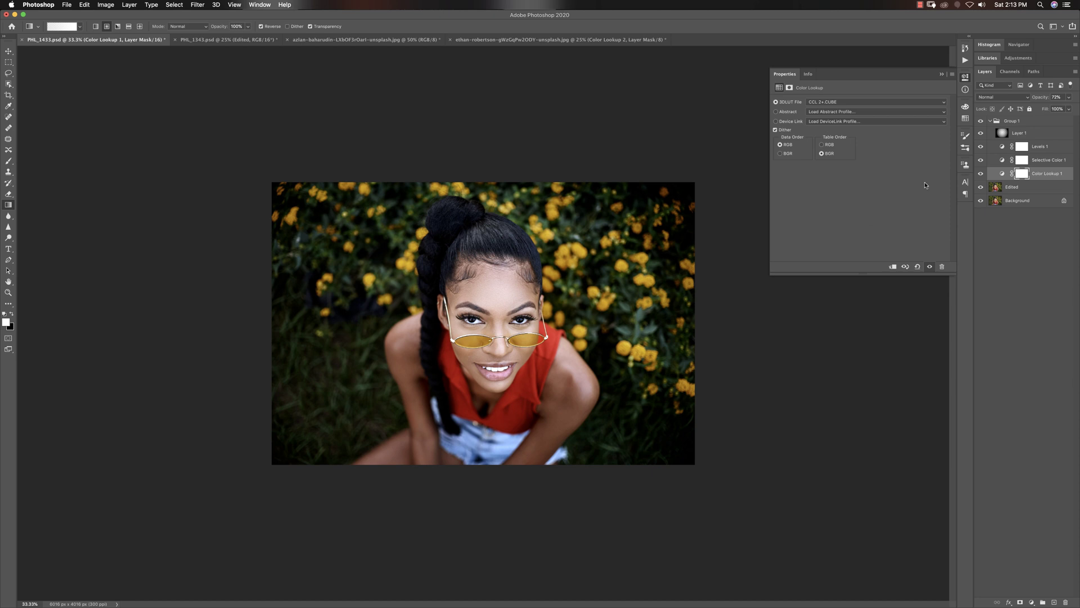
click(981, 173)
click(981, 173)
click(833, 102)
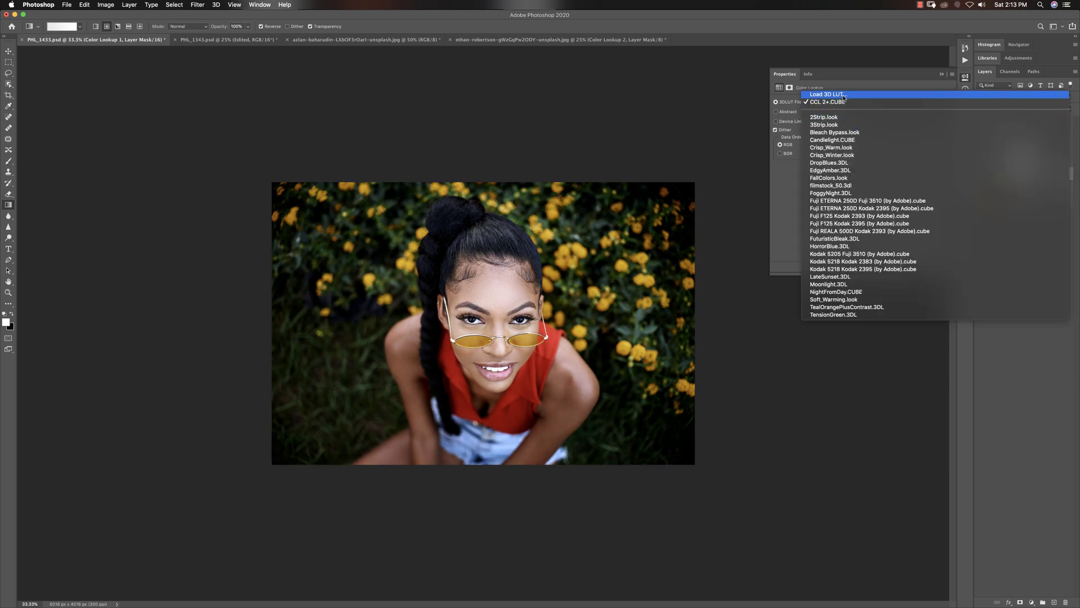
click(829, 94)
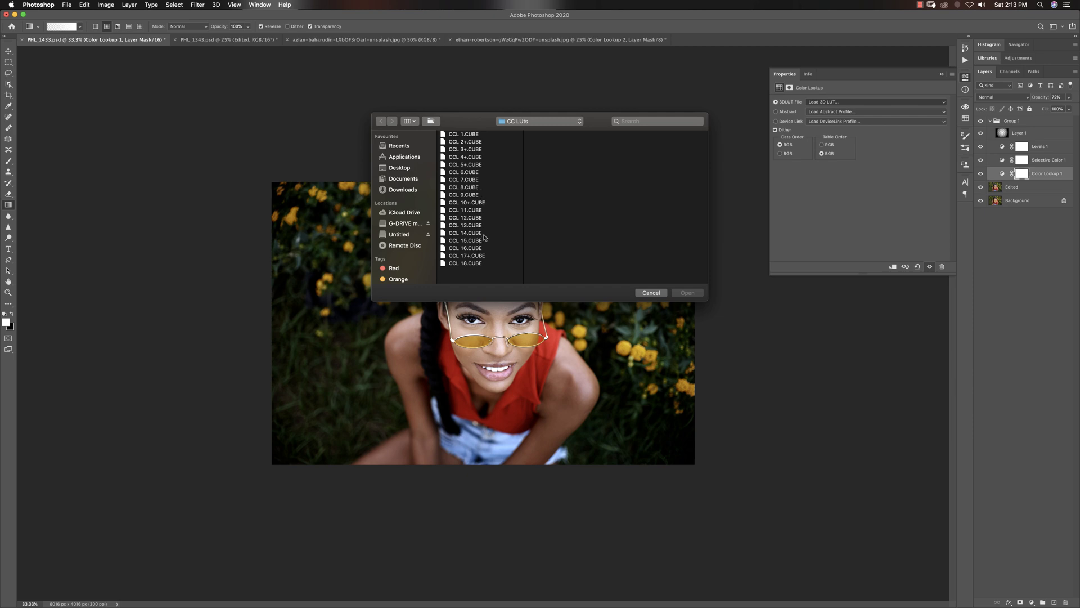
click(657, 292)
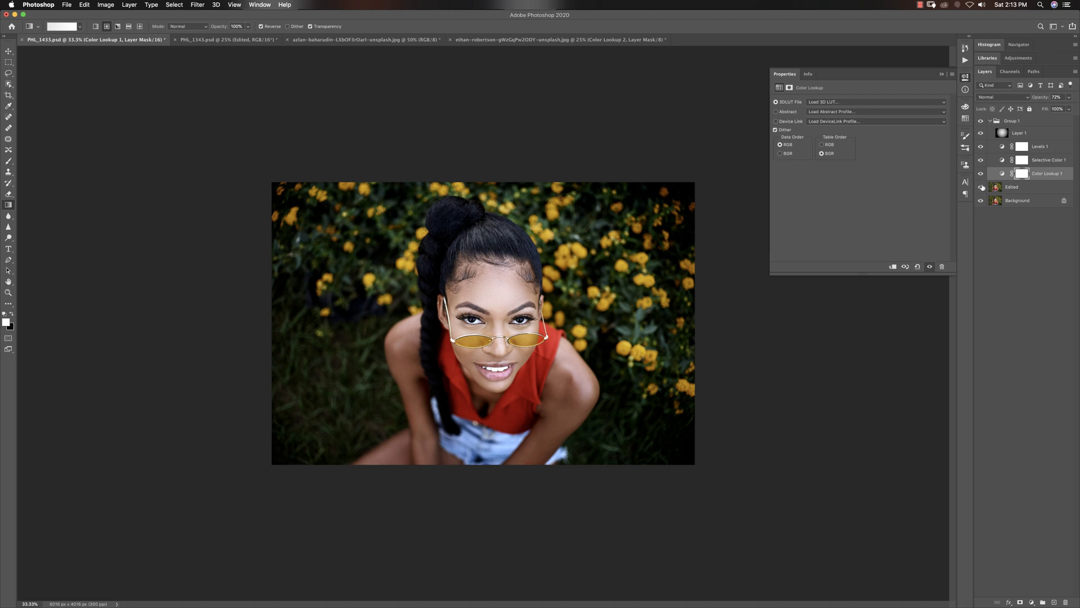
Show only the original Background layer and restore all layers to compare before and after.
alt+click(981, 204)
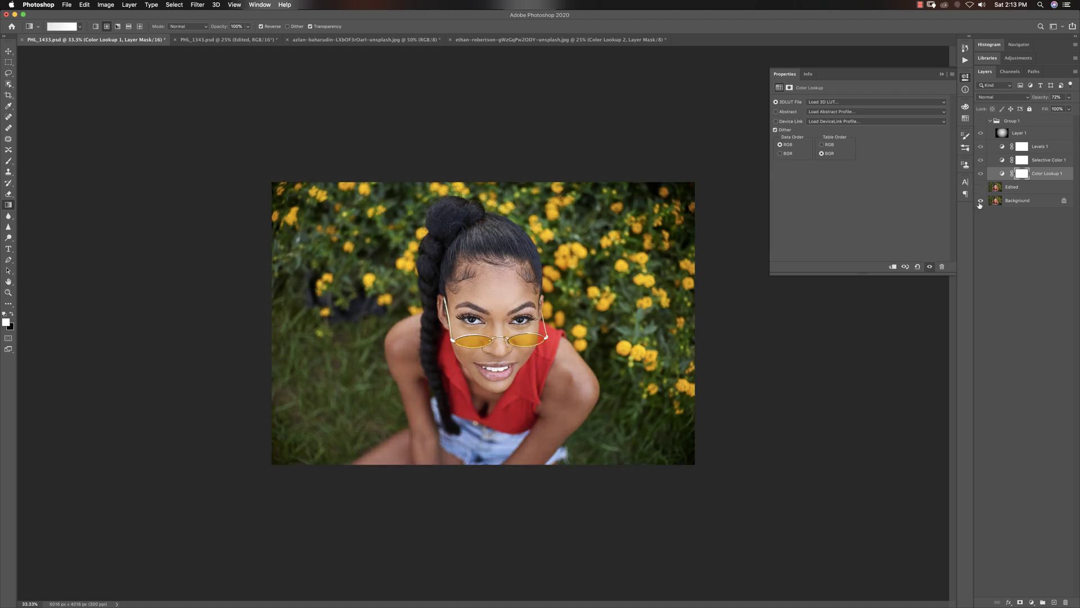
alt+click(980, 205)
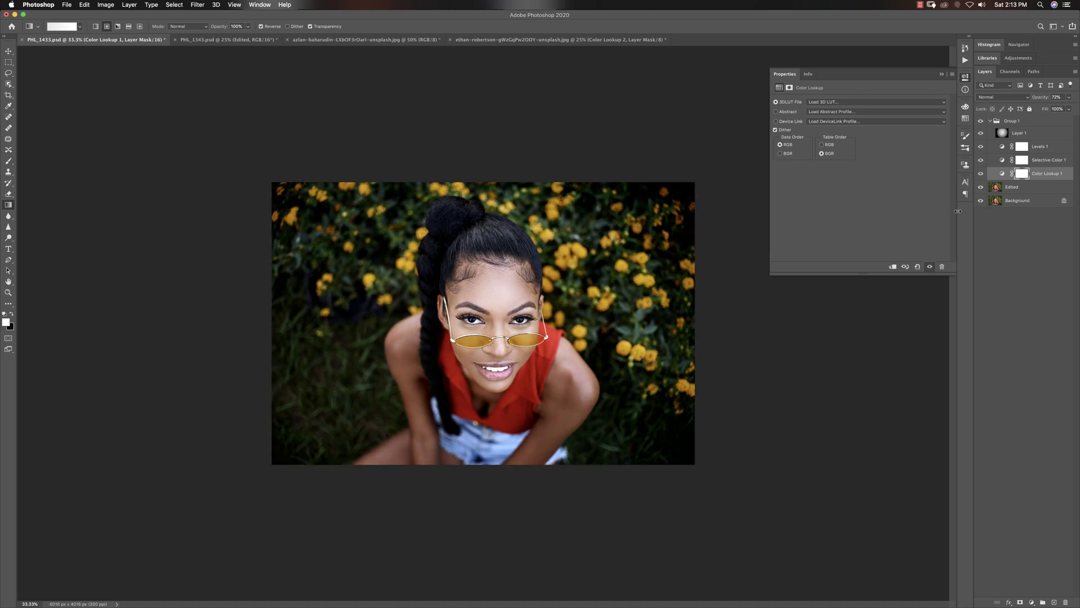
Load CCL 9.CUBE as the 3D LUT of the Color Lookup layer.
click(831, 101)
click(830, 103)
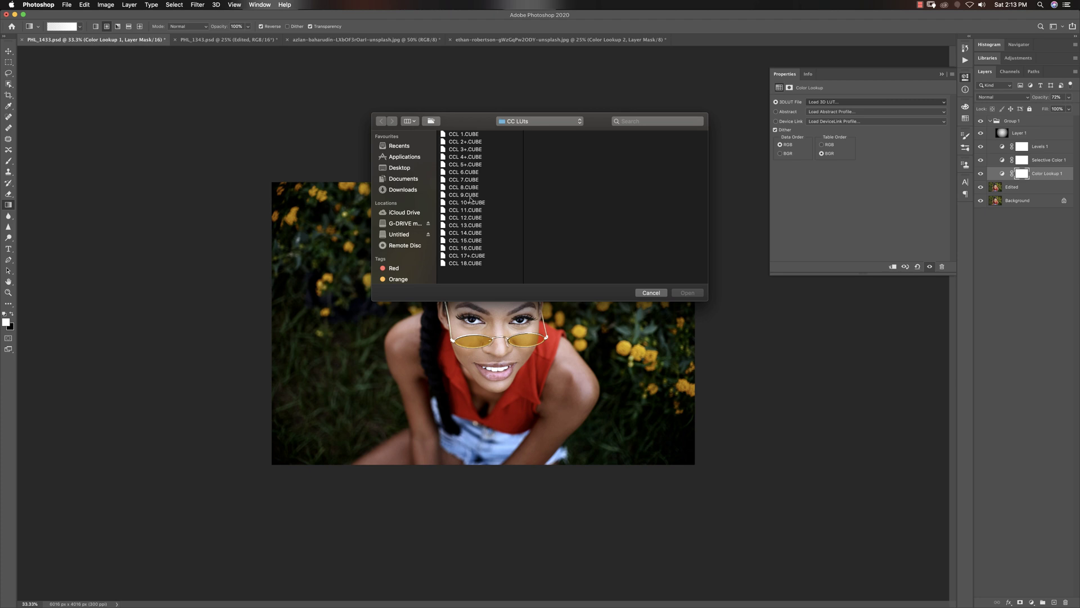
click(466, 195)
click(700, 292)
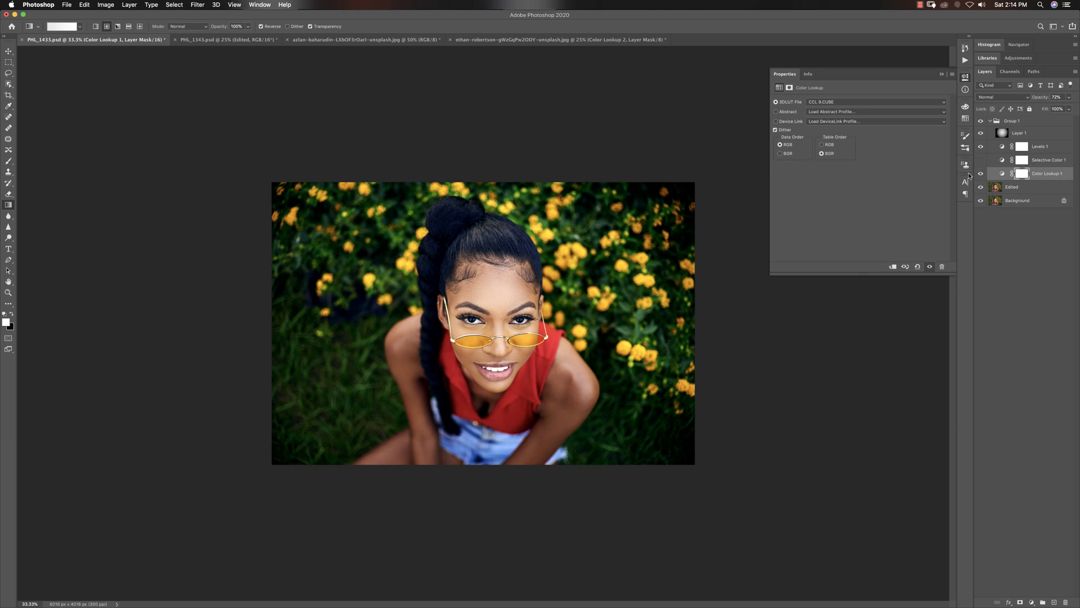
Make the Selective Color layer visible and set its opacity to 54%.
click(981, 161)
click(1037, 165)
click(1068, 97)
drag(1059, 108, 1045, 111)
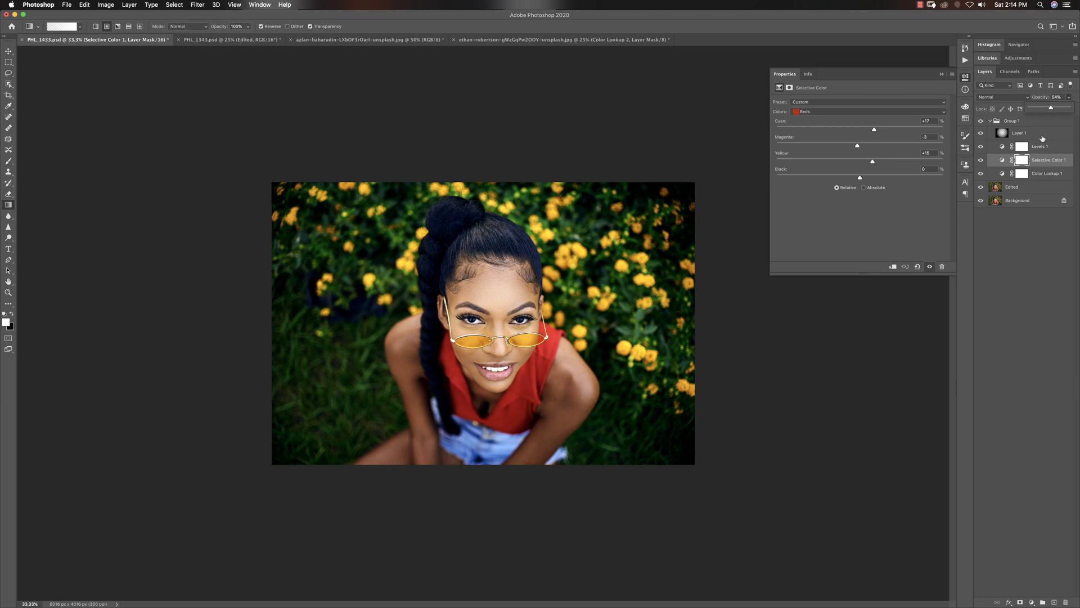
Add a Hue/Saturation adjustment above the gradient layer with Master saturation at -4 and Greens saturation at -25.
click(1041, 135)
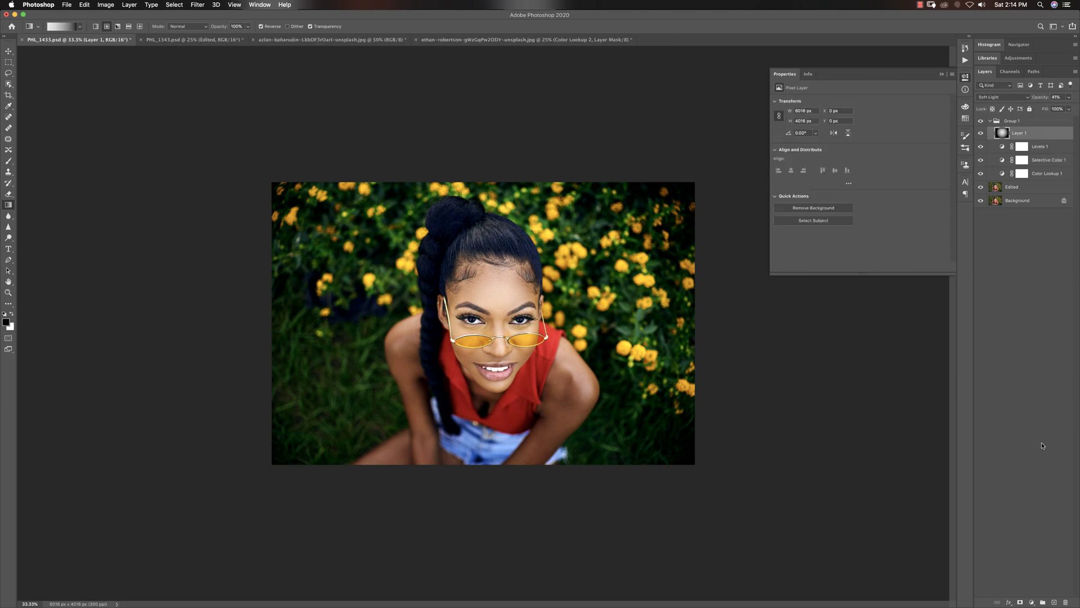
click(1031, 602)
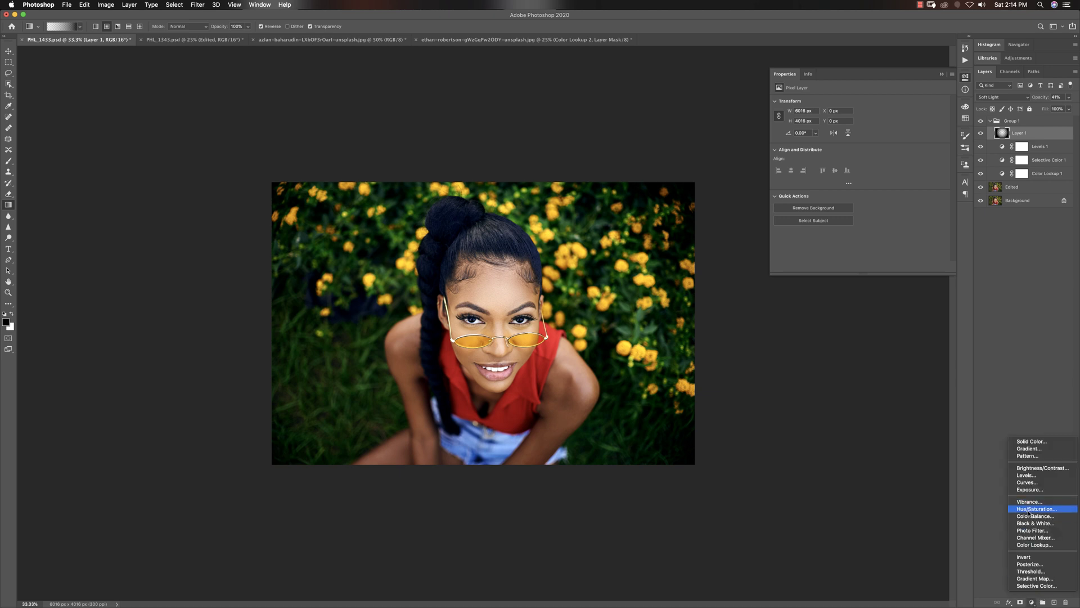
click(1029, 509)
drag(860, 152, 853, 151)
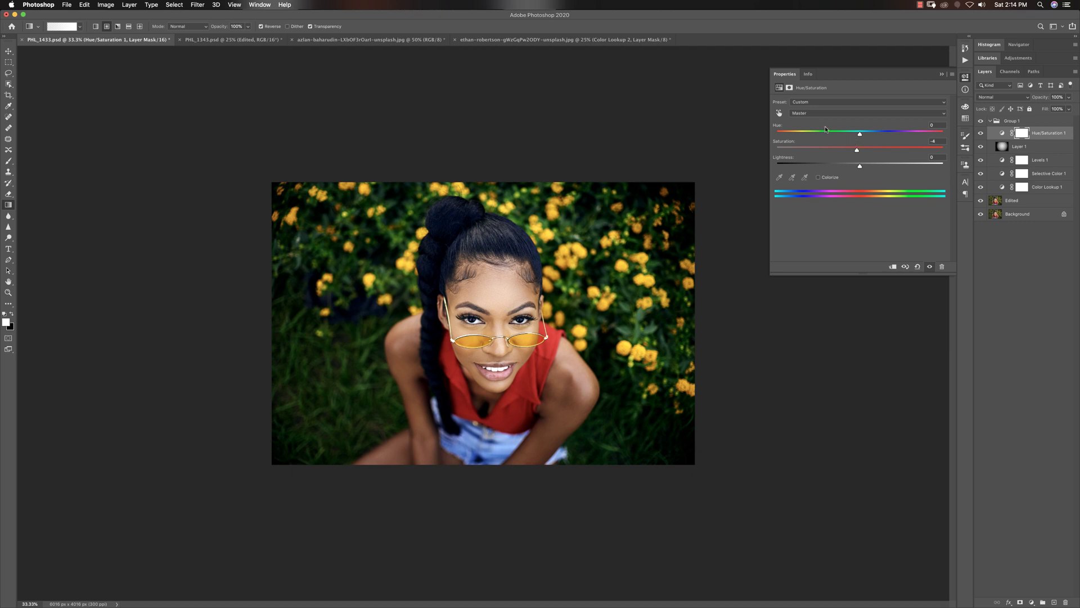
click(805, 114)
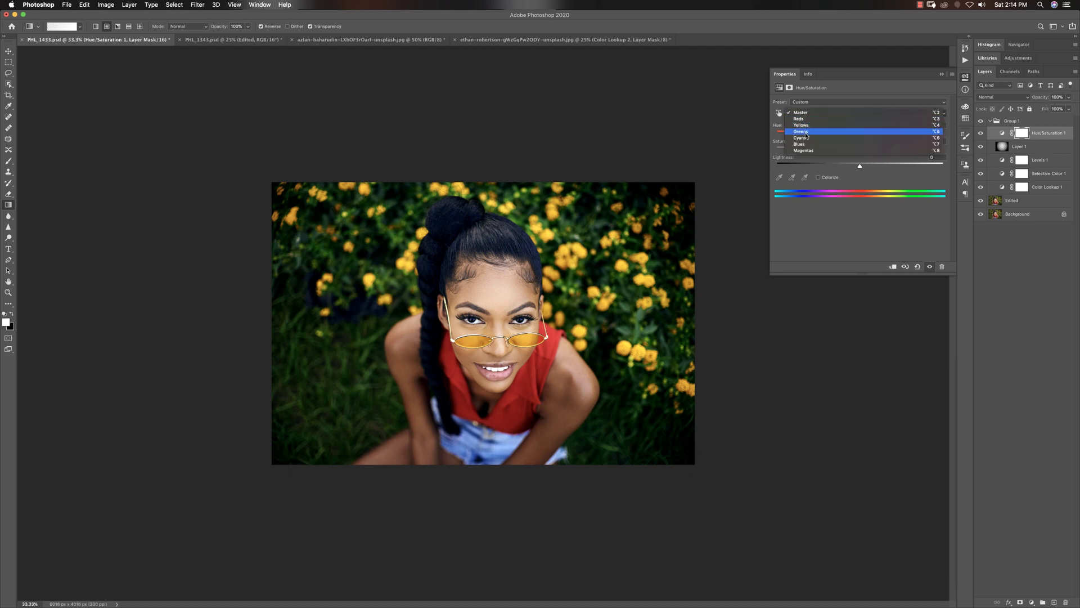
click(851, 131)
drag(860, 151, 836, 152)
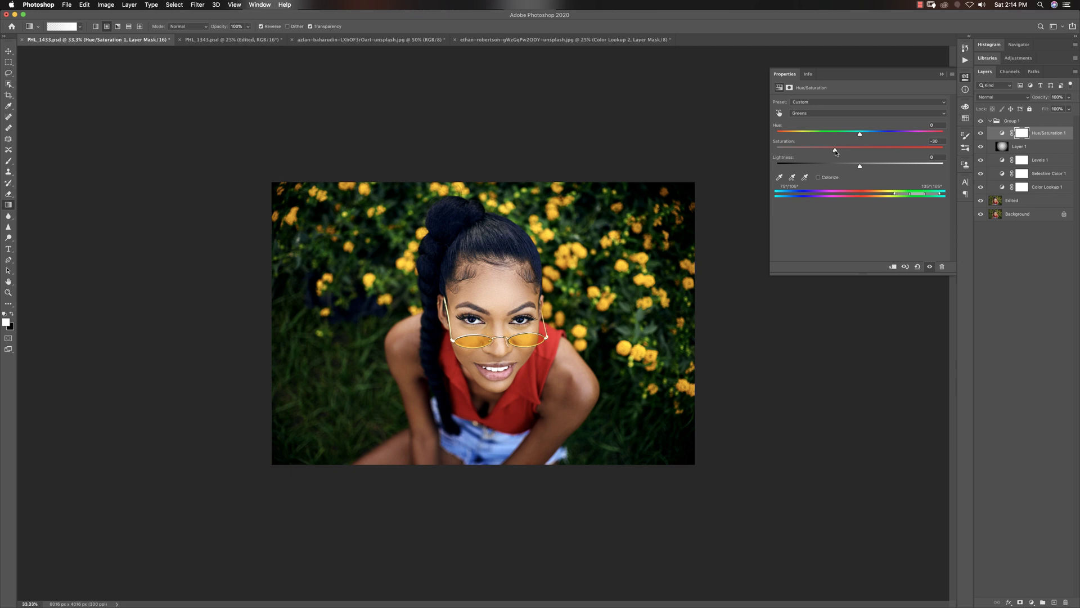
Compare the graded flower portrait with its original Background layer, then check the result at different magnifications.
alt+click(982, 215)
alt+click(982, 215)
alt+click(982, 214)
alt+click(981, 215)
key(z)
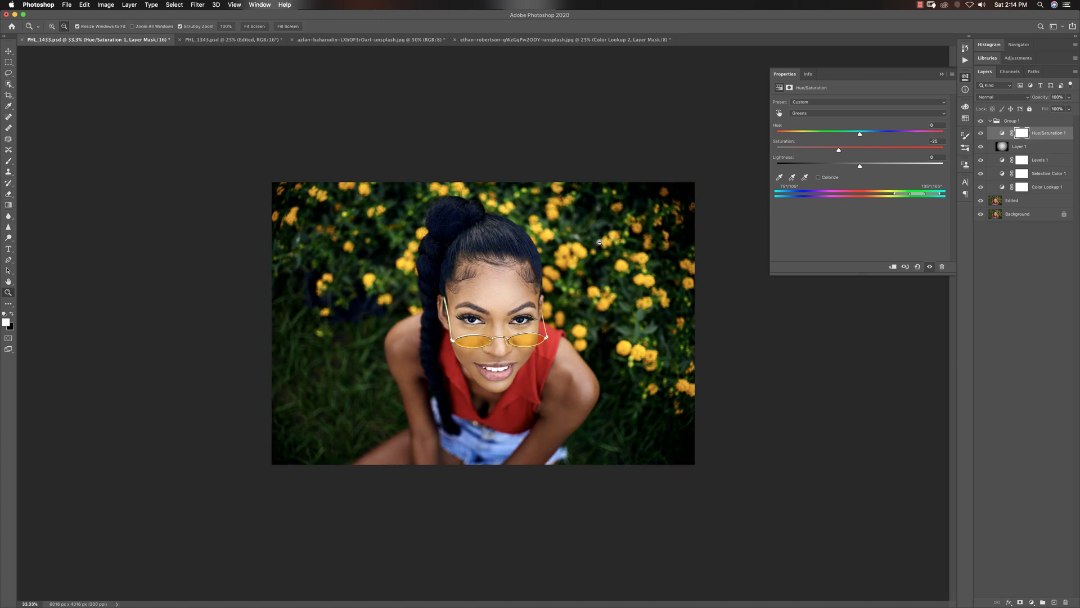
alt+click(517, 350)
alt+click(516, 351)
click(516, 351)
click(517, 350)
key(g)
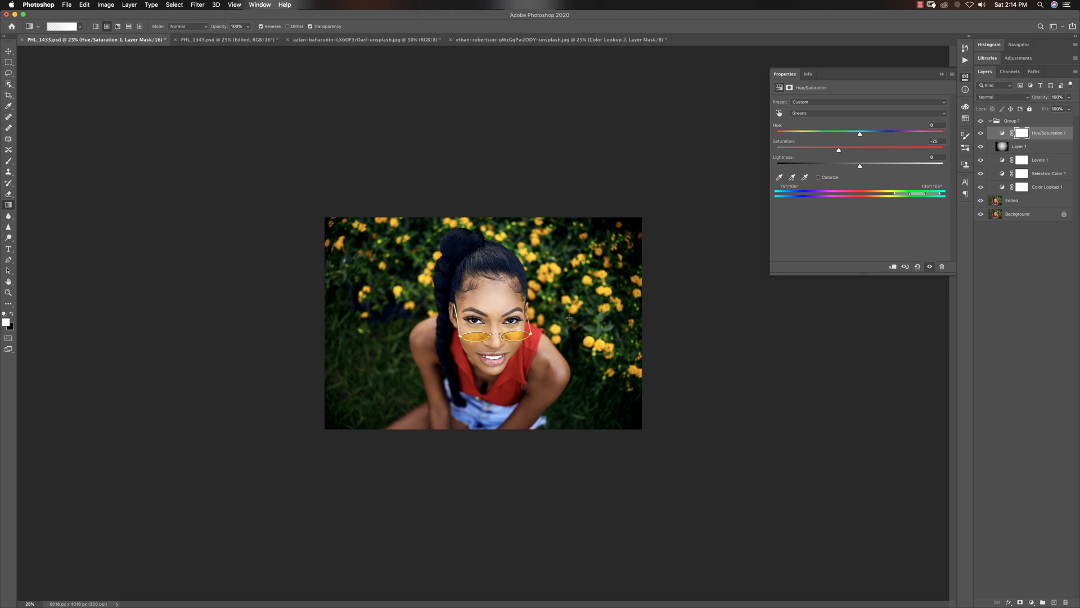
Switch to PHL_1343.psd and add a Color Lookup adjustment above the Edited layer using the CCL 16.CUBE LUT.
key(ctrl+Tab)
key(x)
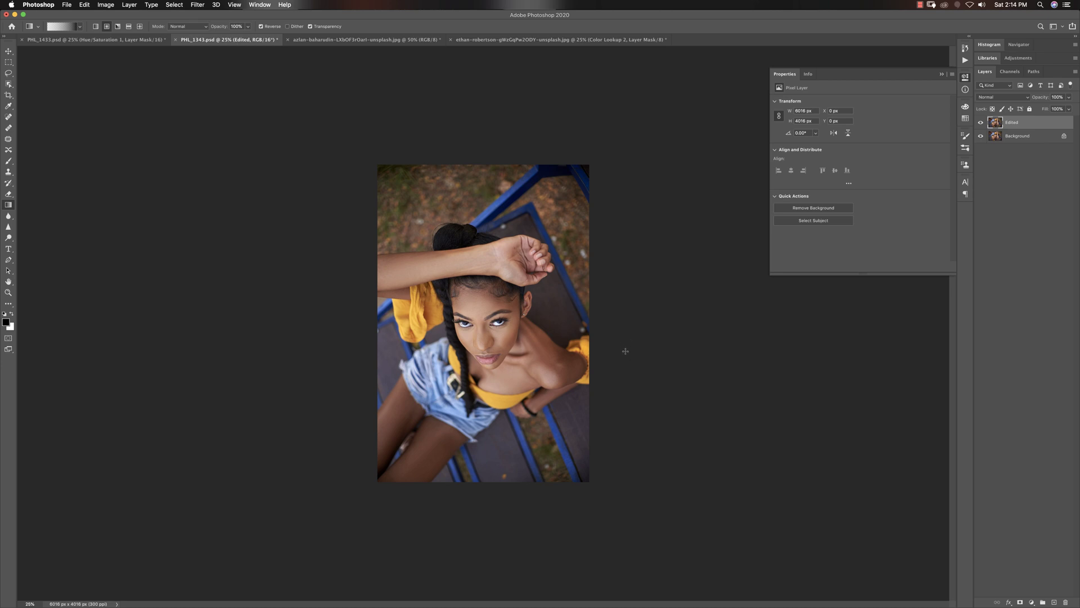
click(1032, 602)
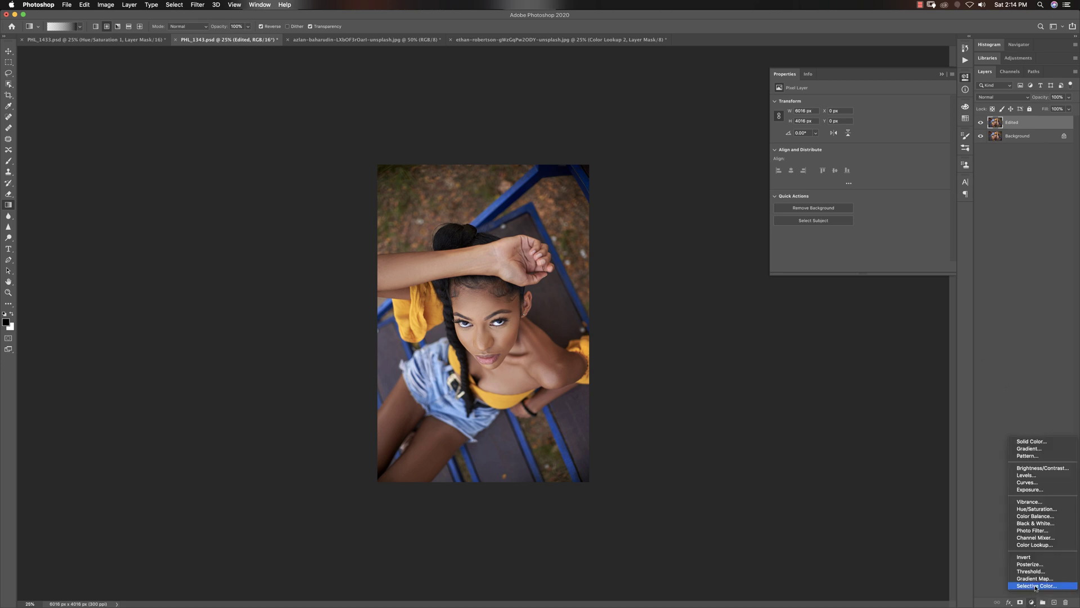
click(1028, 545)
click(840, 103)
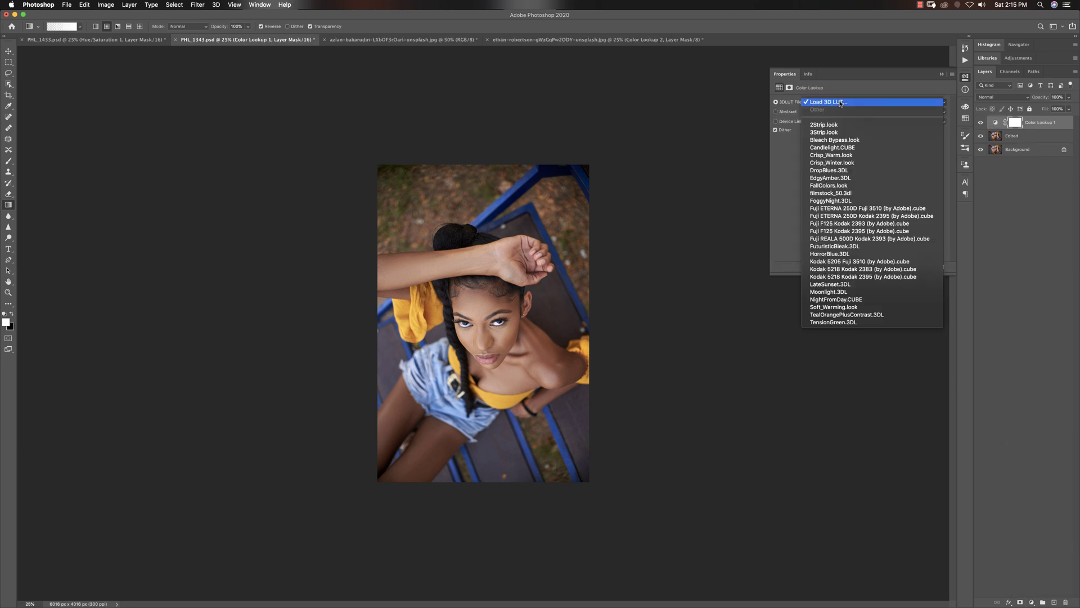
click(841, 103)
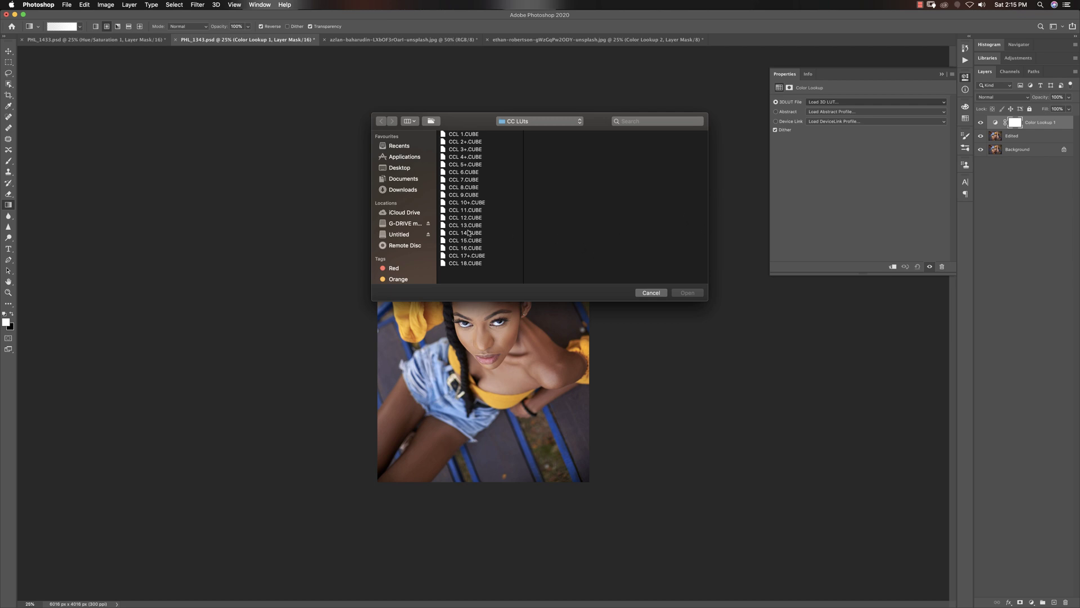
click(473, 248)
click(692, 294)
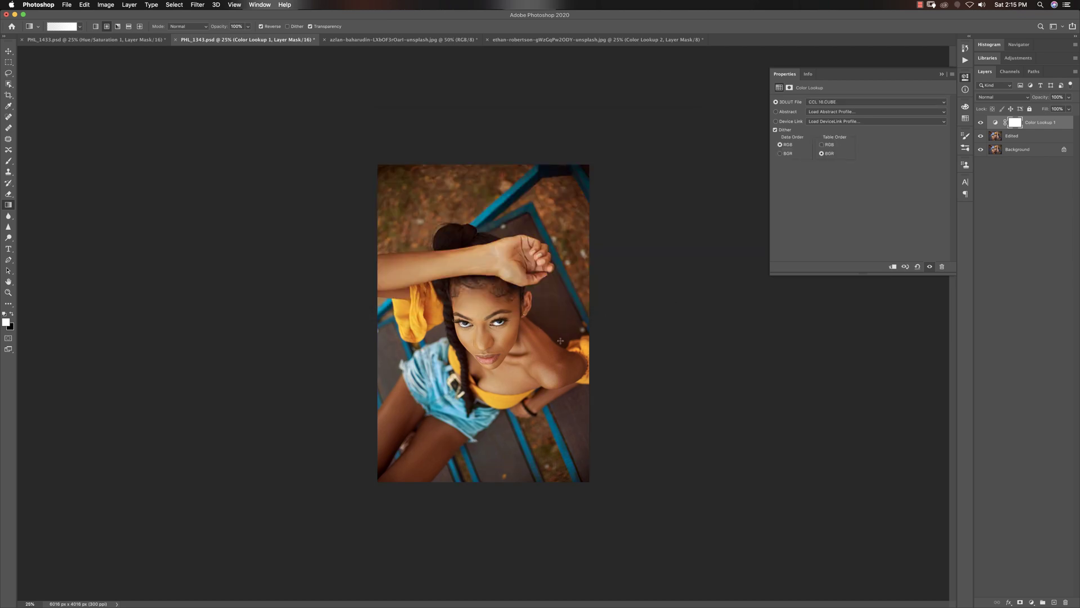
Add a Hue/Saturation adjustment, target the skin's Reds, set their saturation to -19, and check the layer's effect.
drag(553, 390, 631, 353)
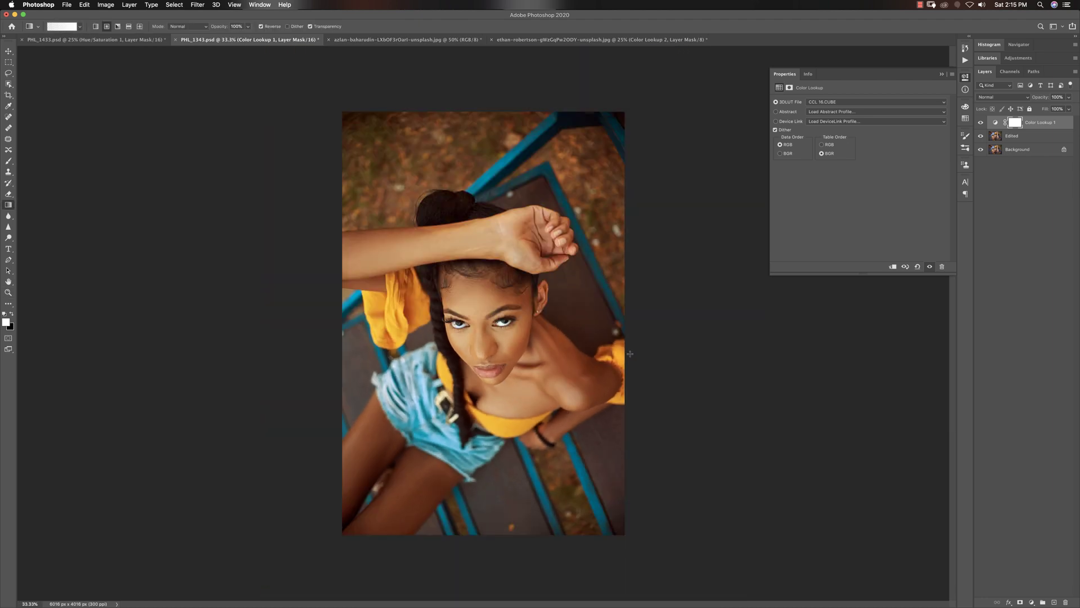
click(1031, 602)
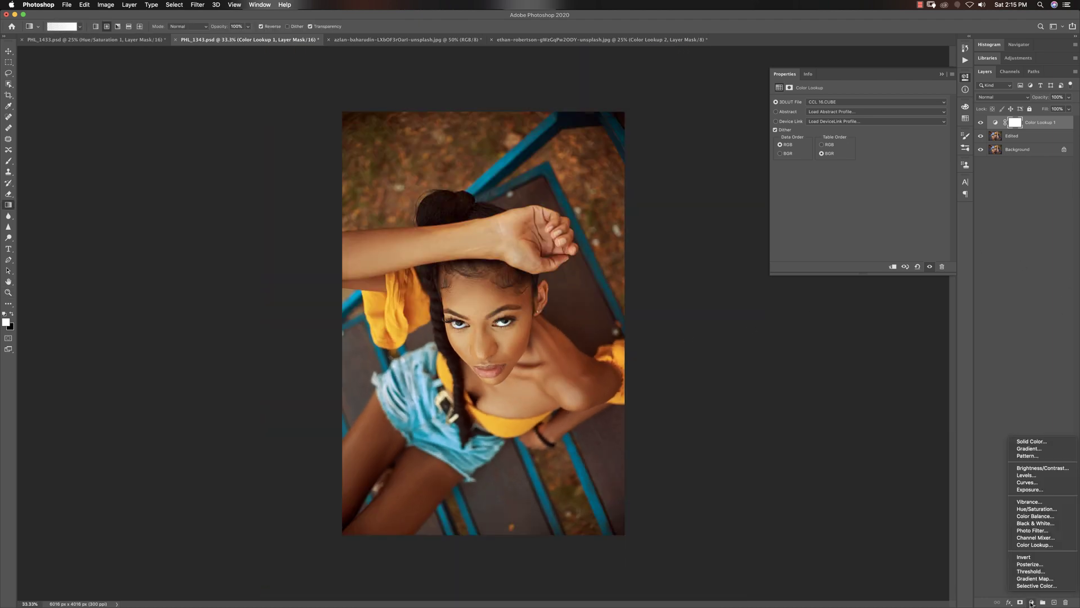
click(1033, 509)
click(780, 113)
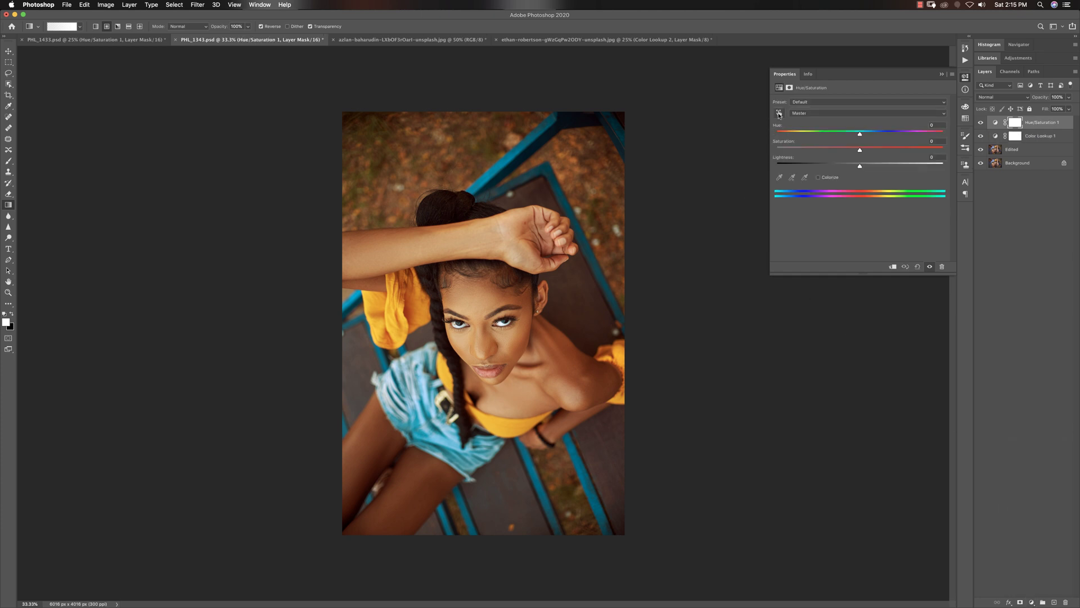
click(504, 294)
drag(860, 151, 843, 157)
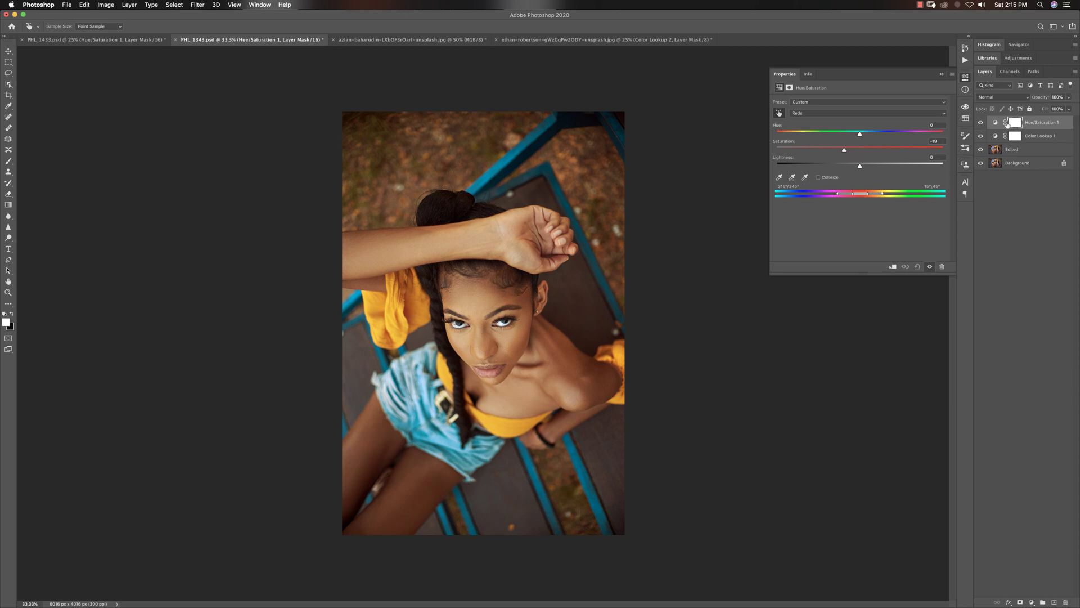
click(980, 125)
click(980, 125)
Slightly lower the Master saturation of the Hue/Saturation adjustment and collapse its properties.
click(803, 113)
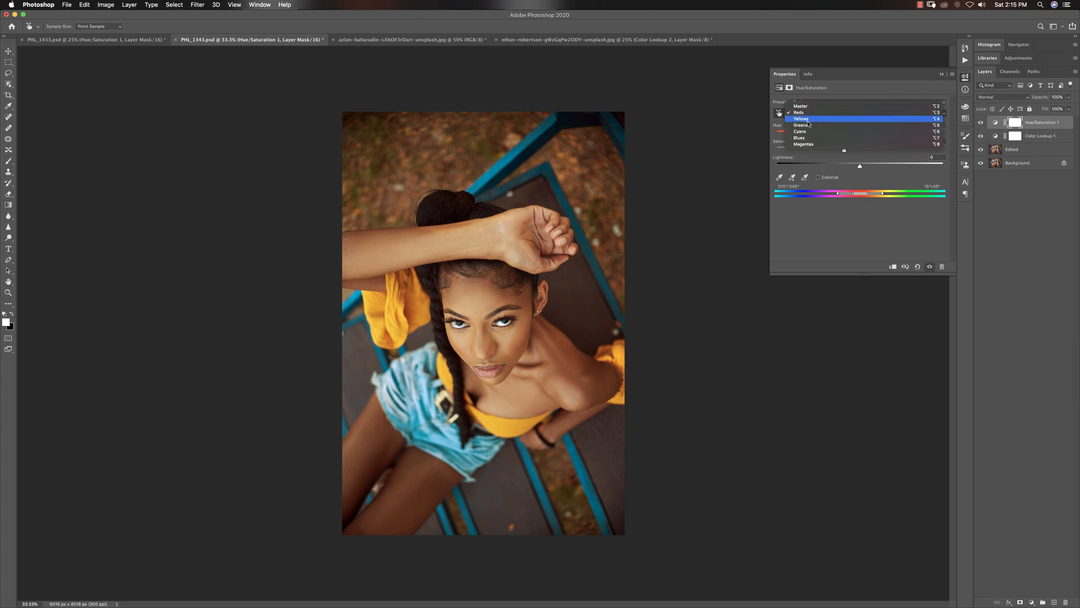
click(802, 106)
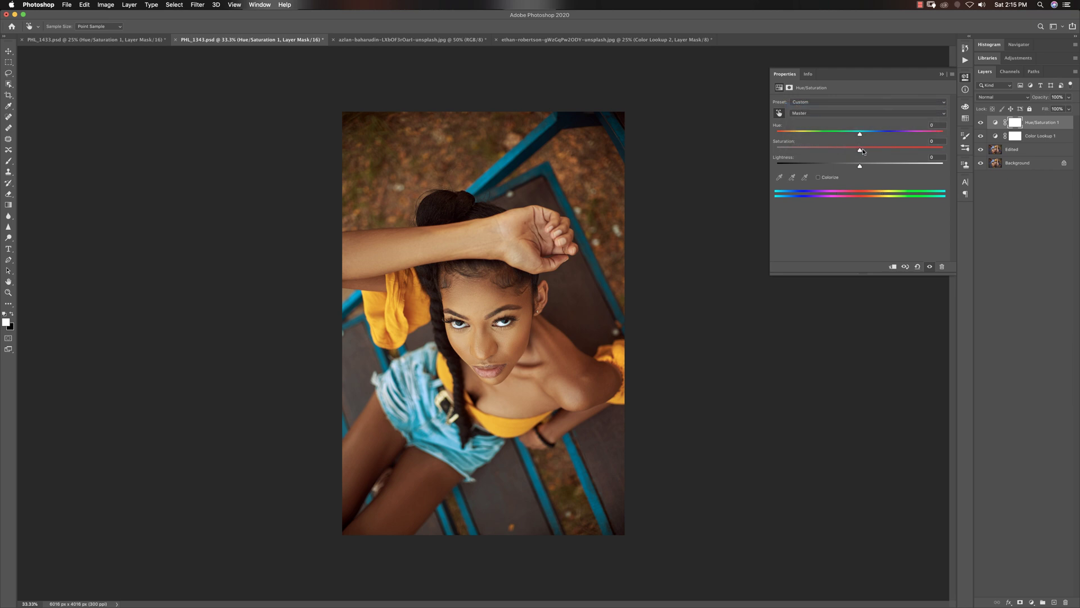
drag(851, 151, 853, 151)
click(941, 74)
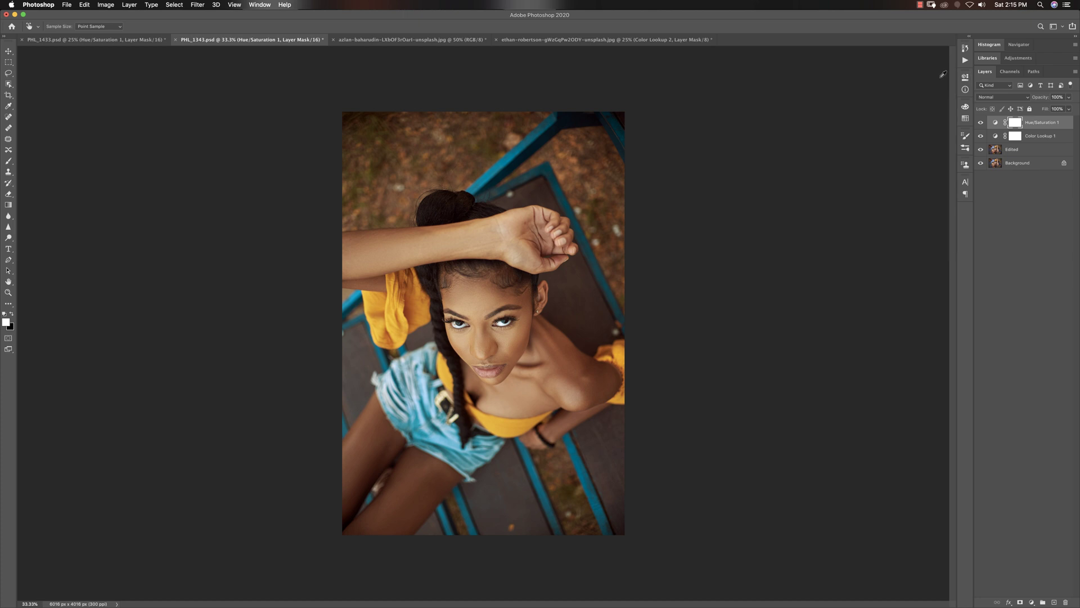
Add a Levels adjustment with the black input level at 11 and the white input level at 238.
click(1031, 602)
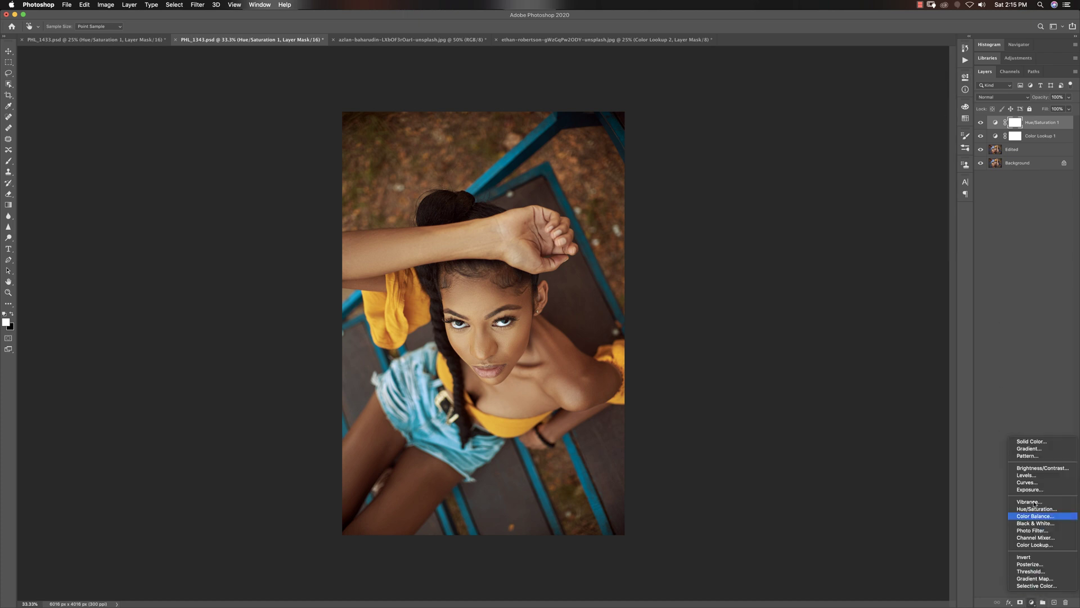
click(1029, 475)
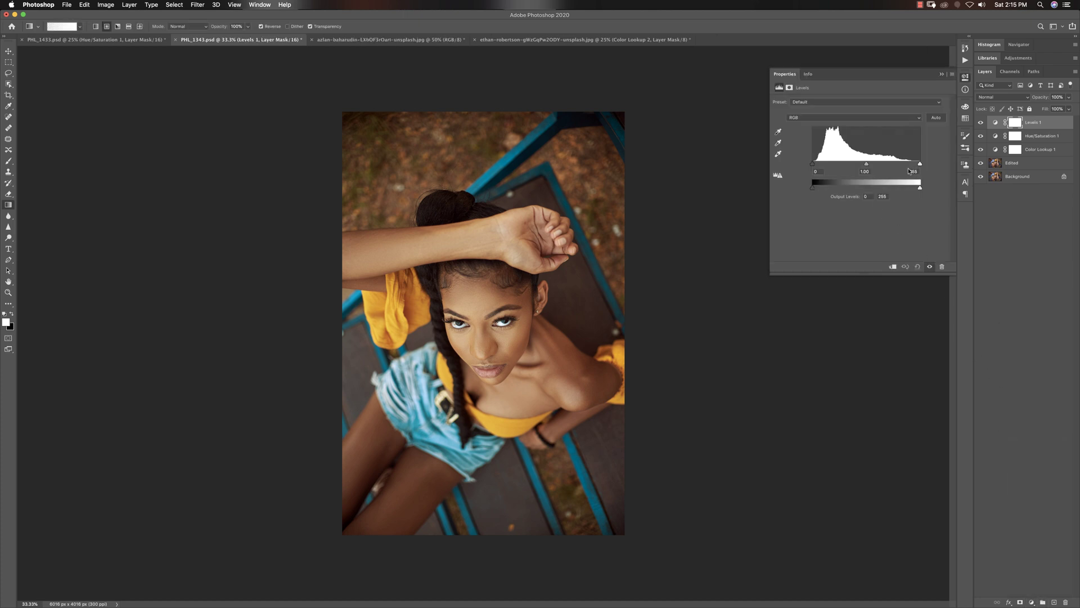
drag(813, 164, 818, 164)
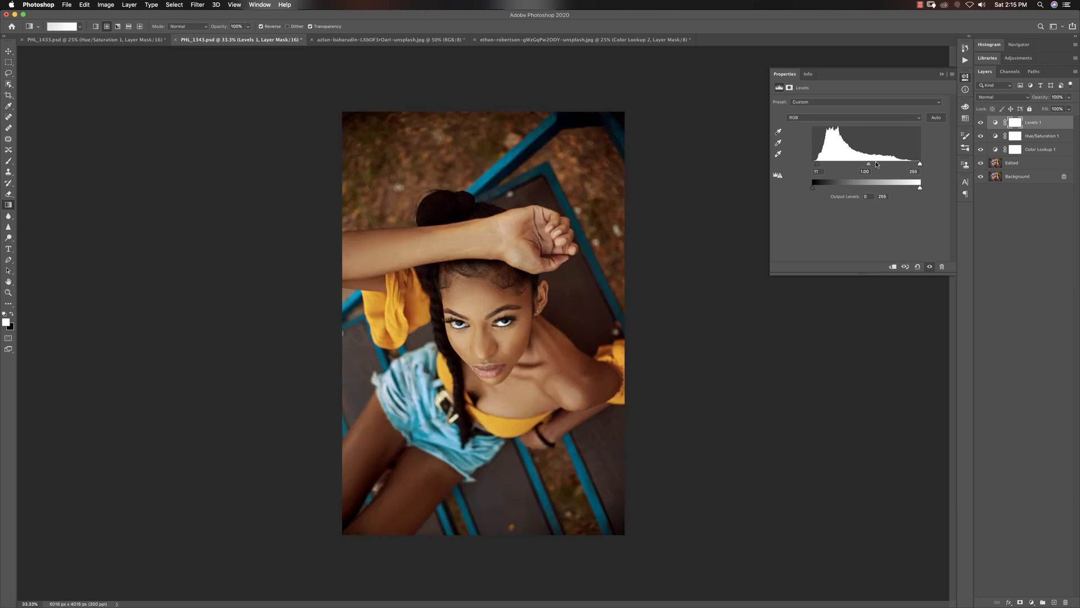
drag(921, 165, 913, 164)
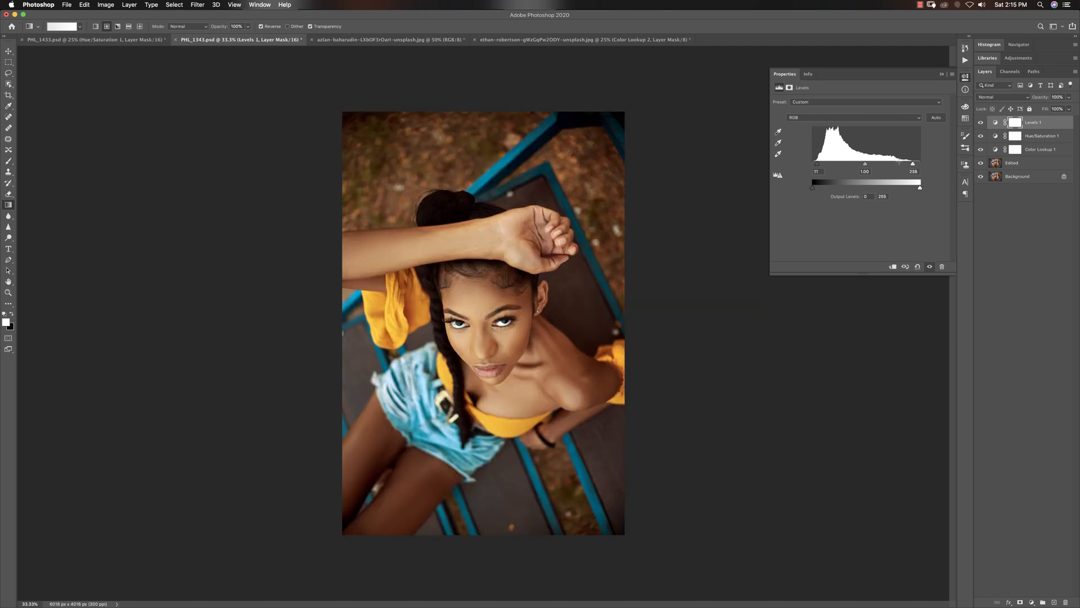
click(919, 10)
Compare the graded PHL_1343.psd portrait with its original Background layer and examine the face and skin tones up close.
alt+click(984, 178)
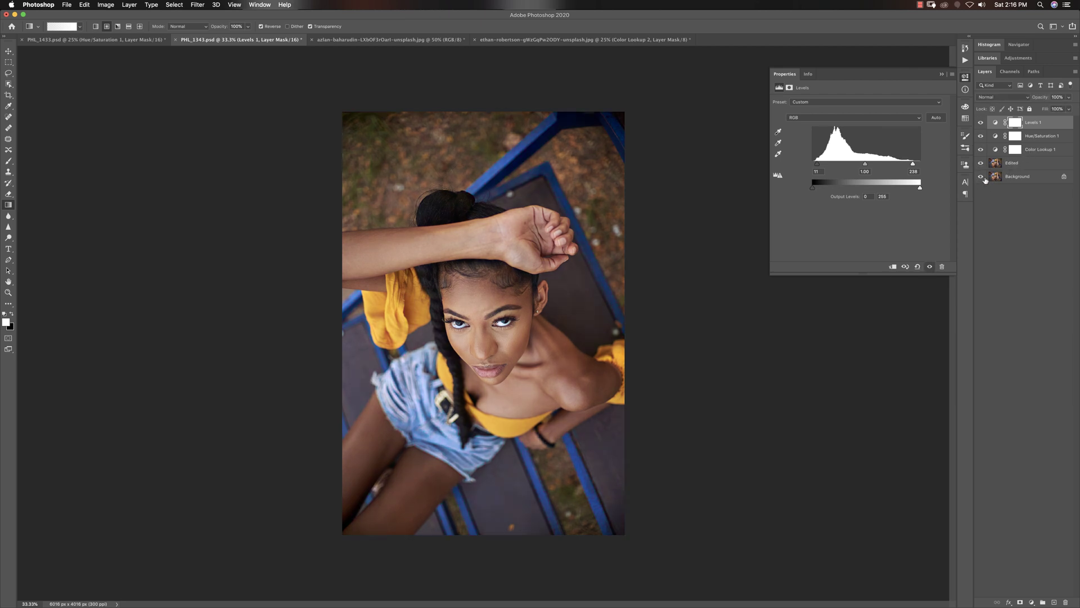
alt+click(982, 178)
alt+click(981, 177)
alt+click(982, 178)
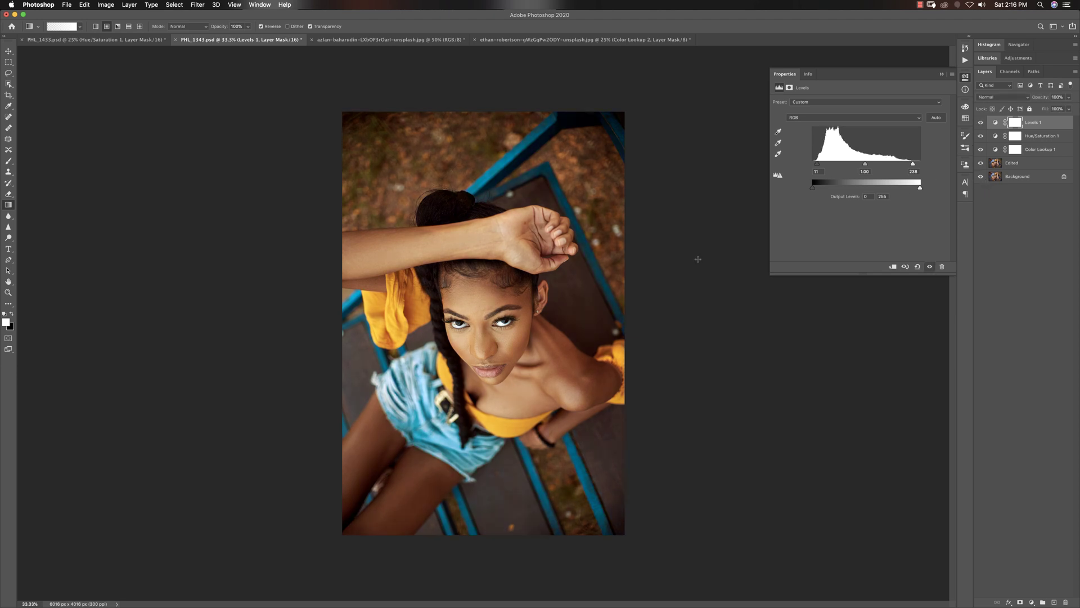
key(z)
click(557, 339)
click(558, 339)
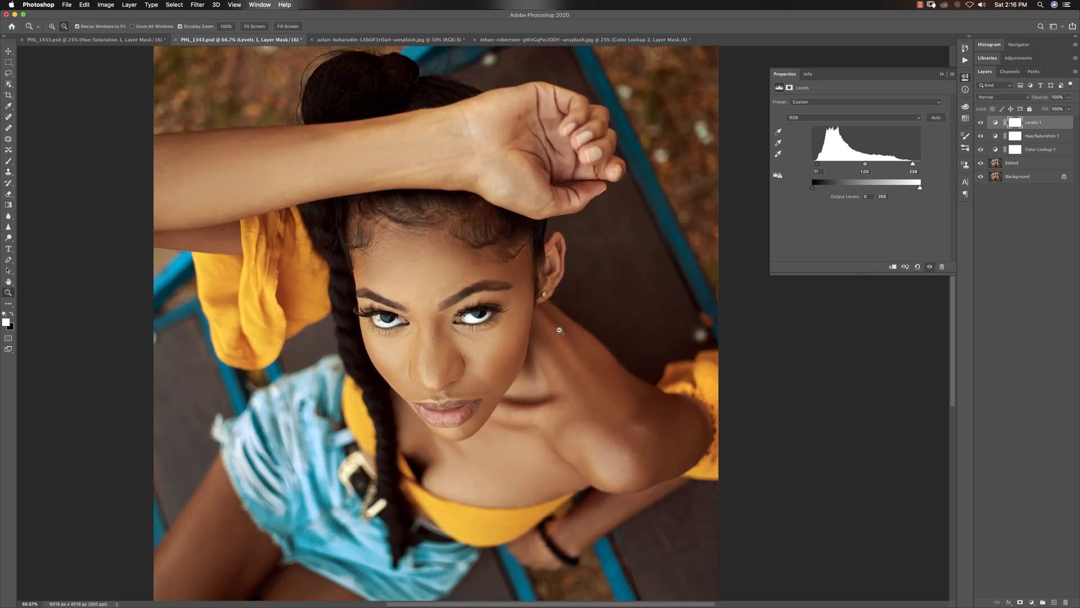
alt+click(558, 338)
alt+click(558, 339)
alt+click(557, 338)
click(557, 339)
key(g)
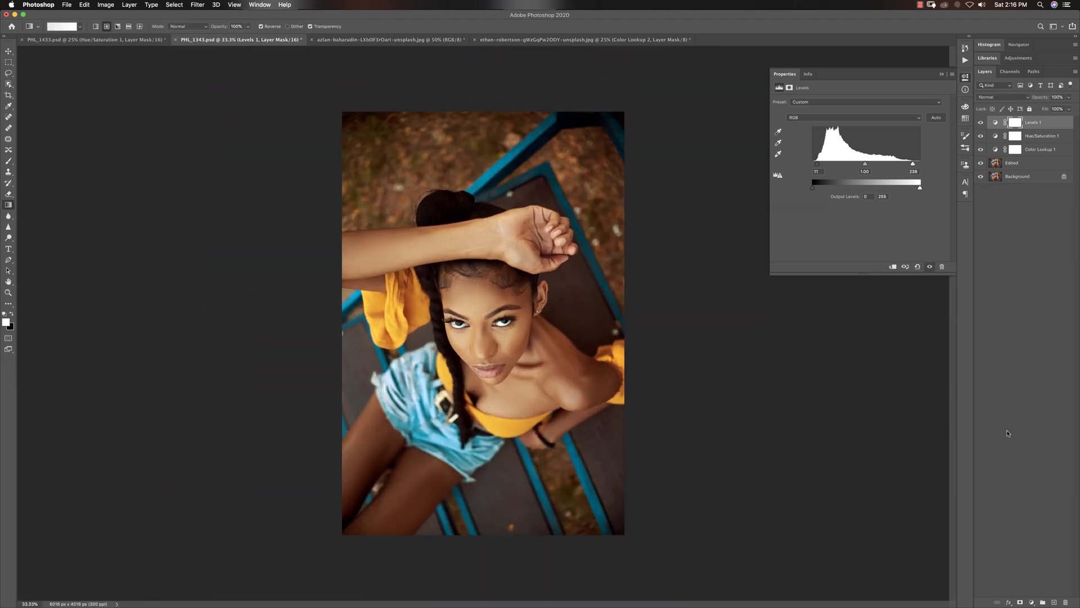
Add a second Color Lookup adjustment above the Levels layer using the CCL 9.CUBE LUT.
click(1032, 602)
click(1032, 545)
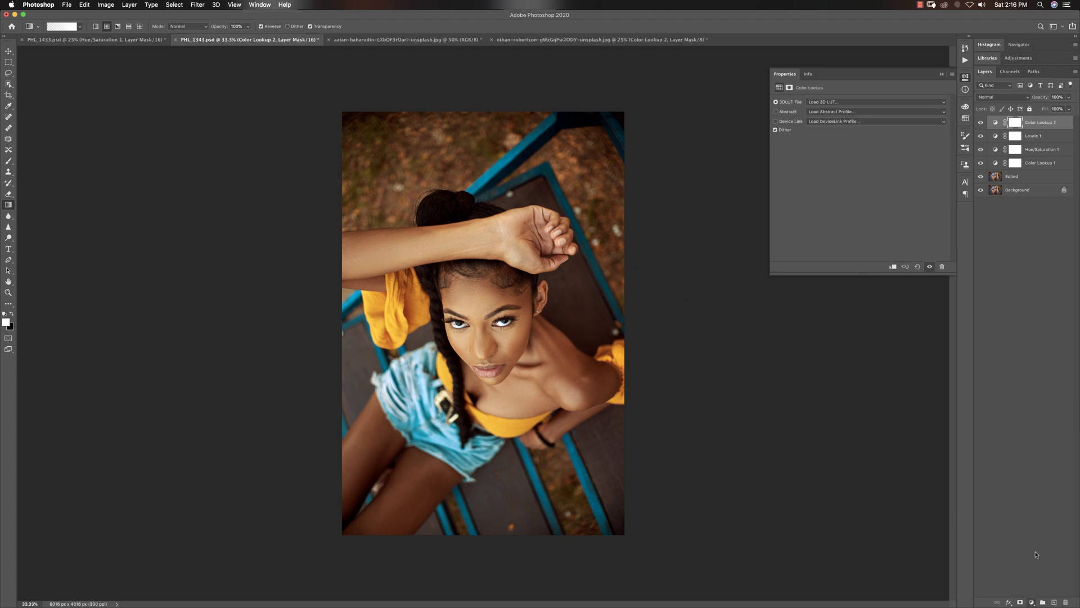
click(857, 105)
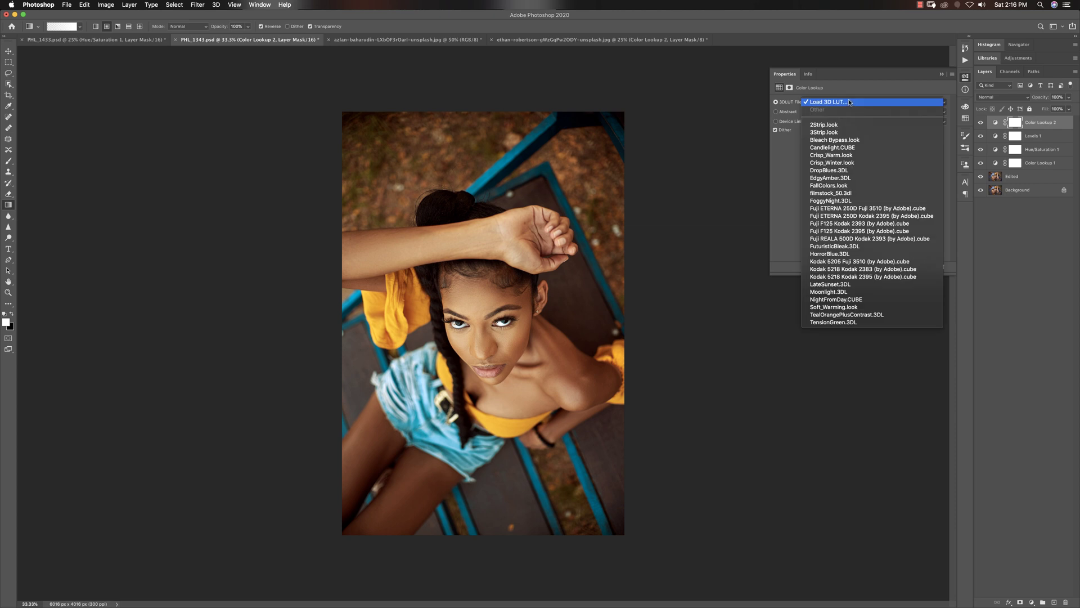
click(851, 102)
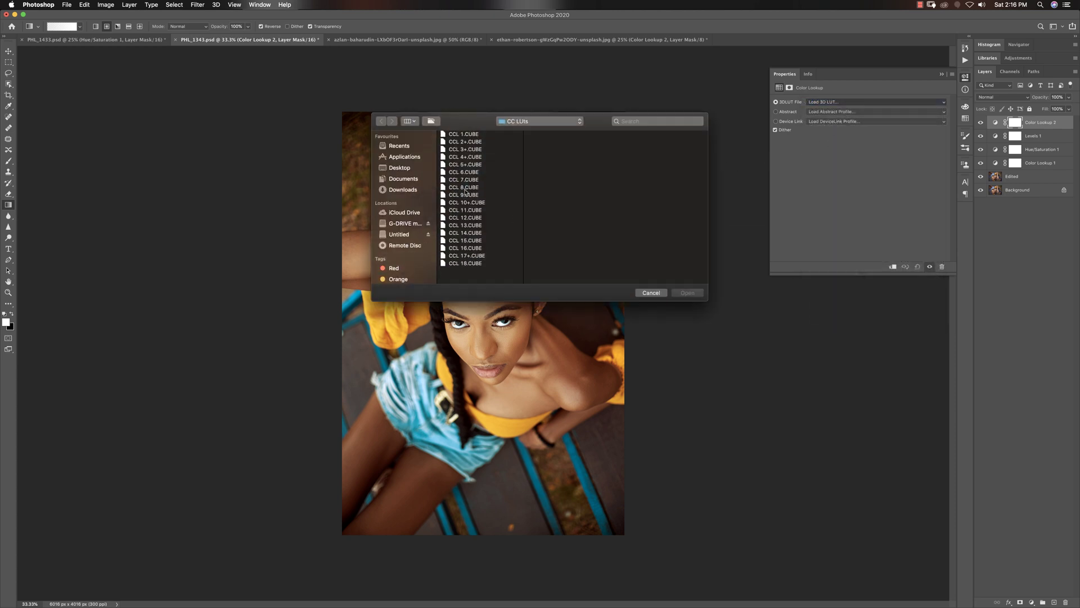
click(466, 190)
key(Down)
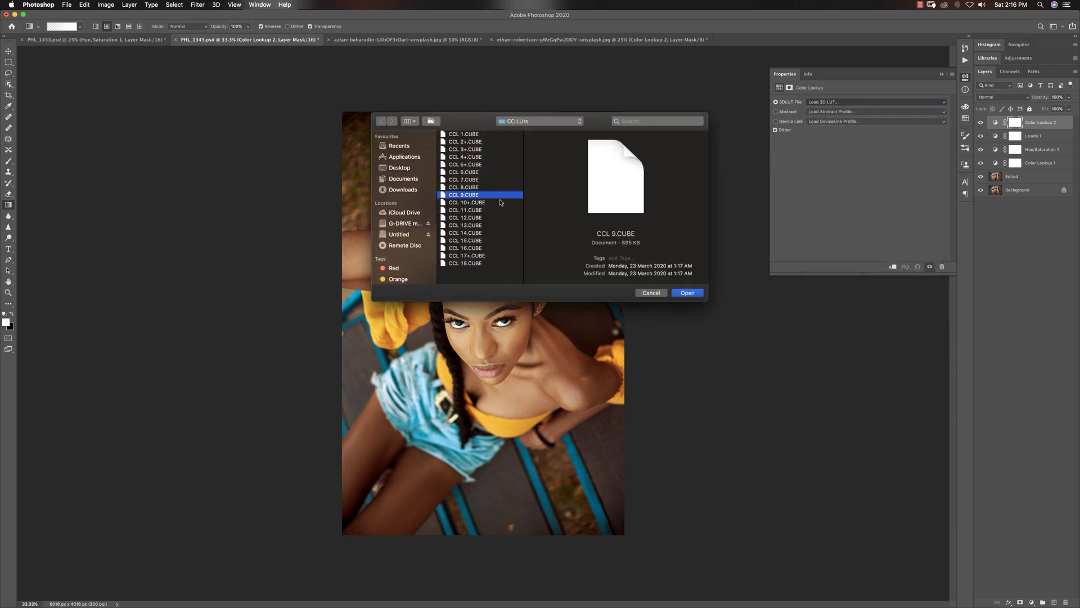
click(691, 292)
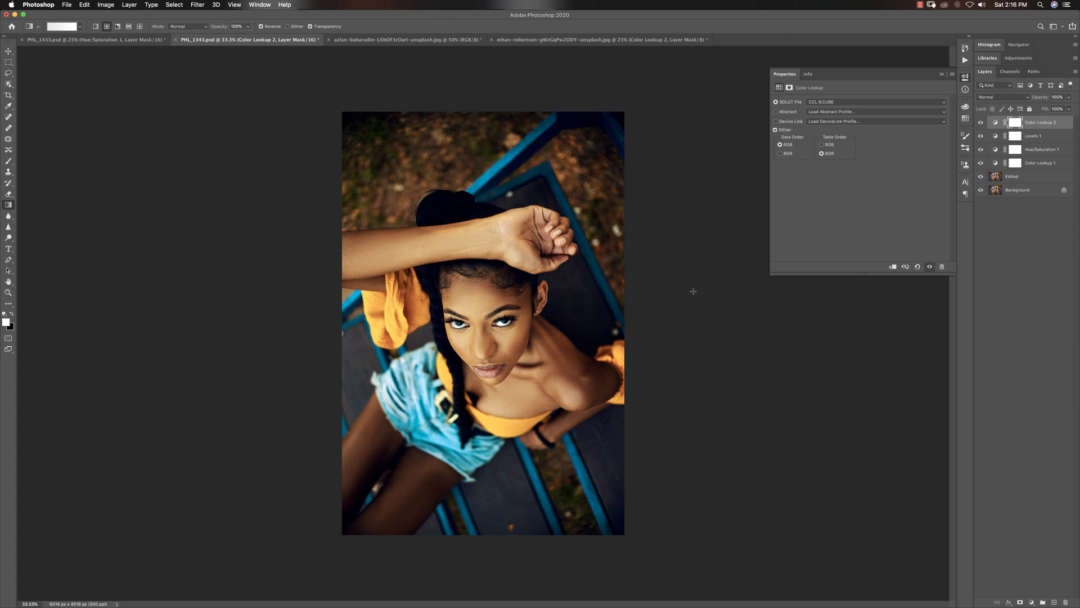
Reduce the opacity of the upper Color Lookup layer, which uses the CCL 9 LUT, to 53%.
key(z)
alt+click(531, 328)
alt+click(531, 328)
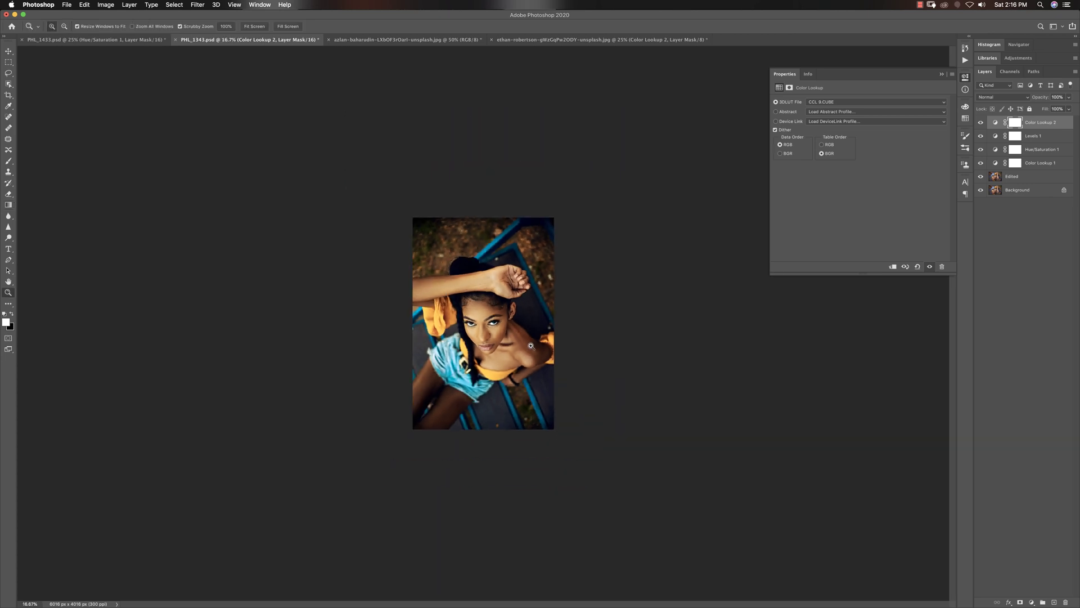
drag(530, 328, 556, 355)
alt+click(555, 362)
alt+click(554, 363)
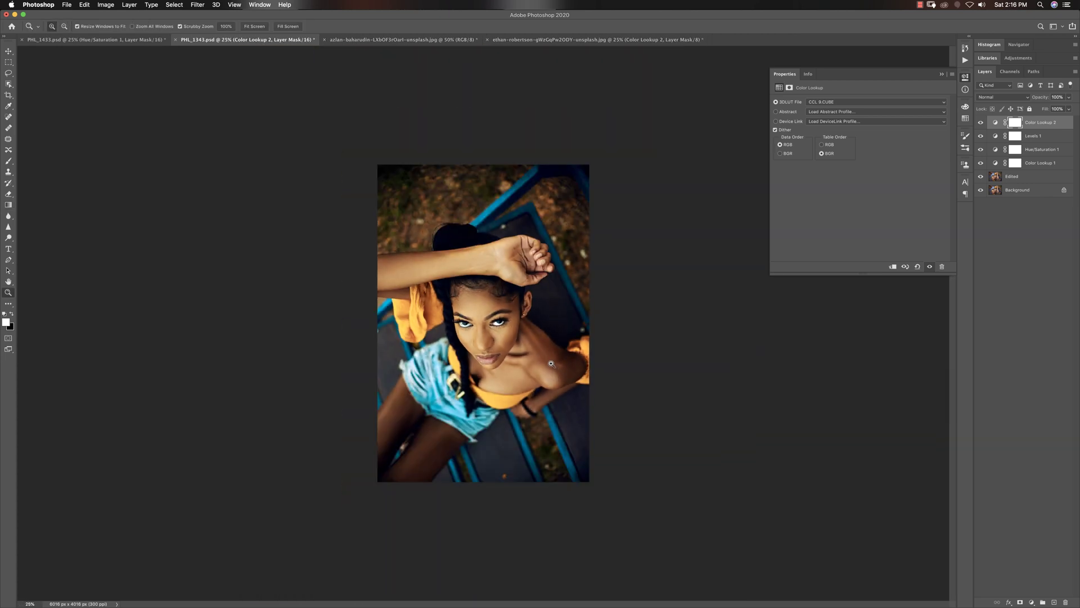
click(554, 364)
key(g)
mouse_move(1069, 97)
mouse_down()
mouse_move(1047, 113)
mouse_move(1060, 109)
mouse_up()
click(1041, 149)
click(1040, 163)
click(1042, 170)
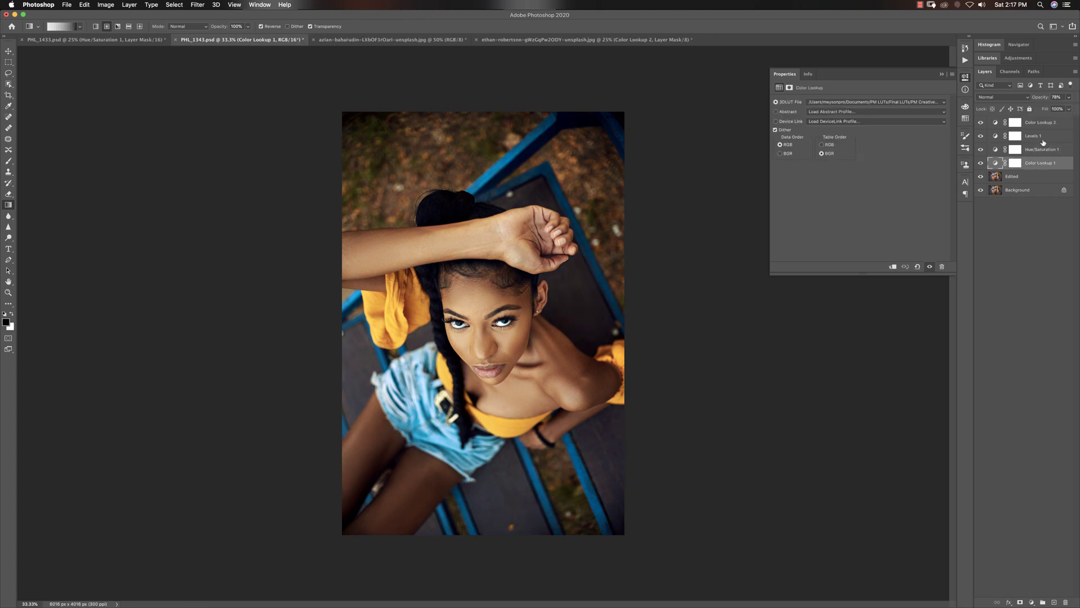
click(1045, 123)
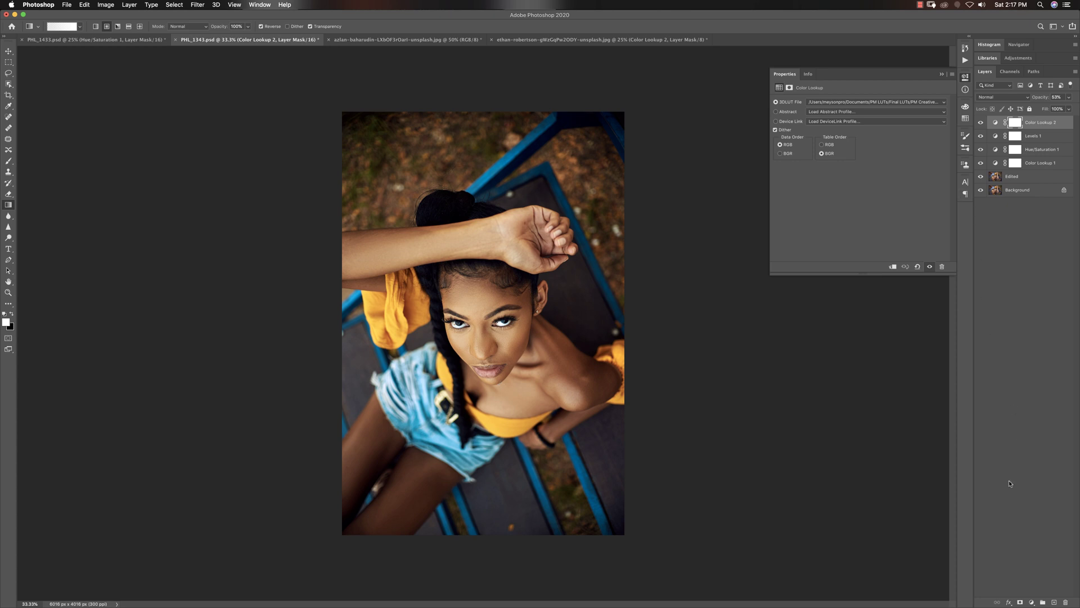
Add a Selective Color adjustment above the Color Lookup layers and slightly adjust the cyan and magenta of the Reds.
click(1032, 602)
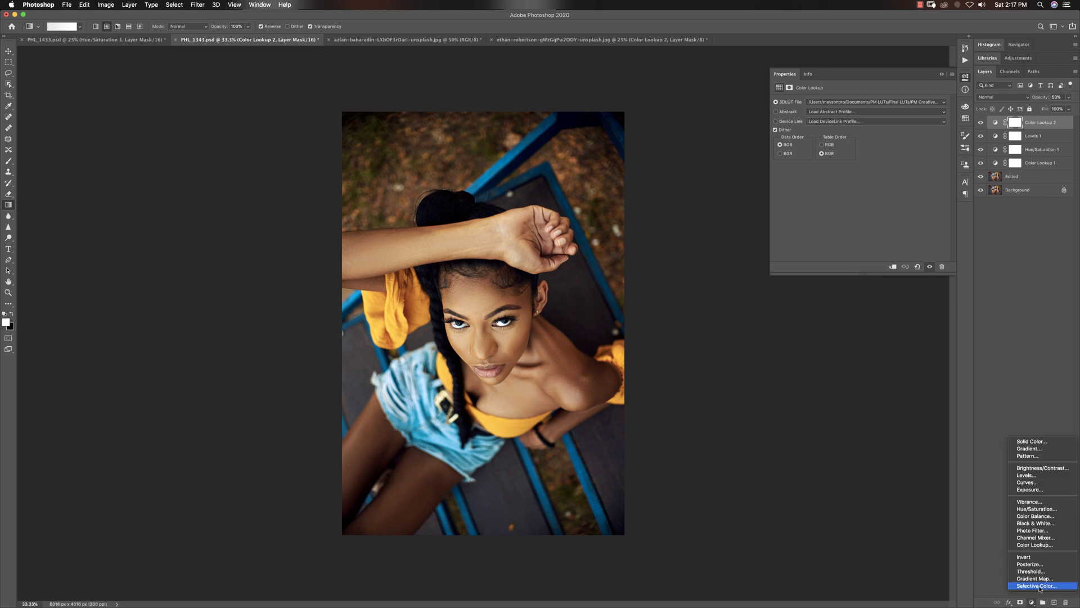
click(1037, 586)
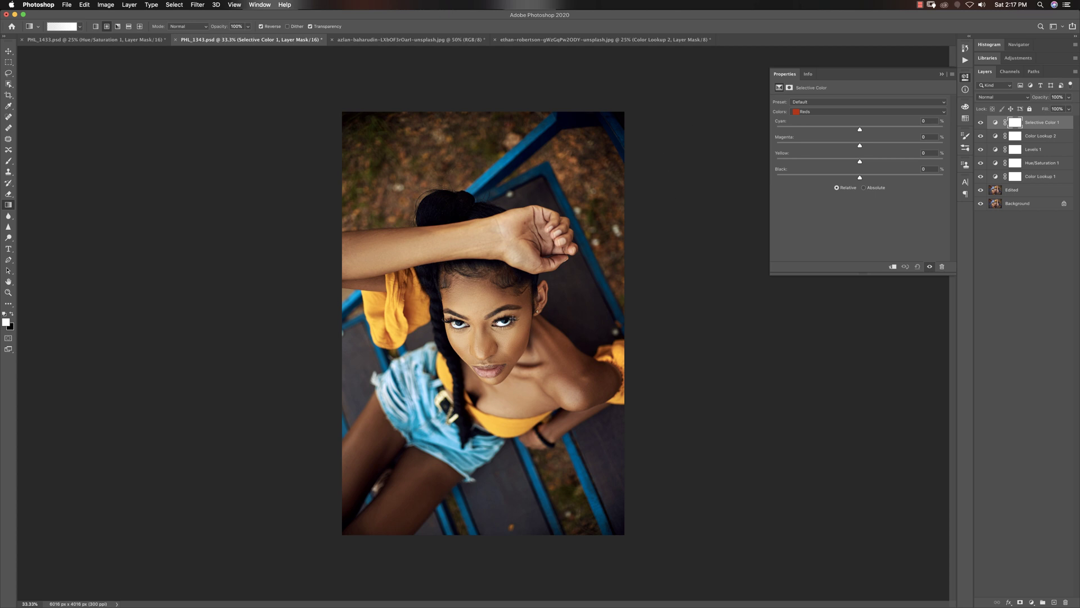
mouse_move(860, 130)
mouse_down()
mouse_move(847, 132)
mouse_move(857, 146)
mouse_up()
drag(859, 147, 860, 147)
Group all five adjustment layers and compare the portrait with and without the grade.
shift+click(1037, 181)
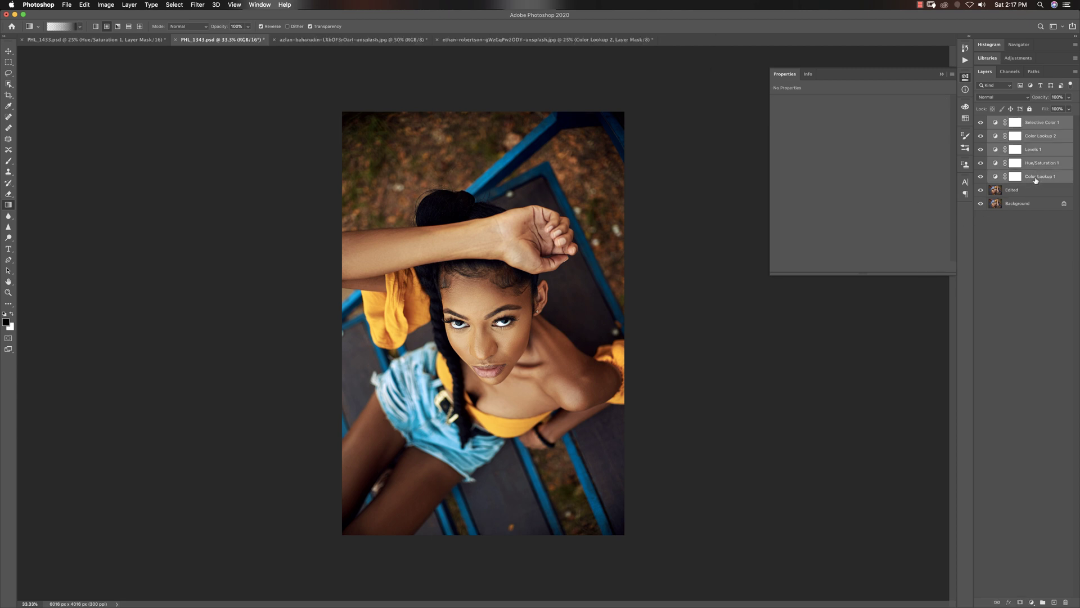
key(super+g)
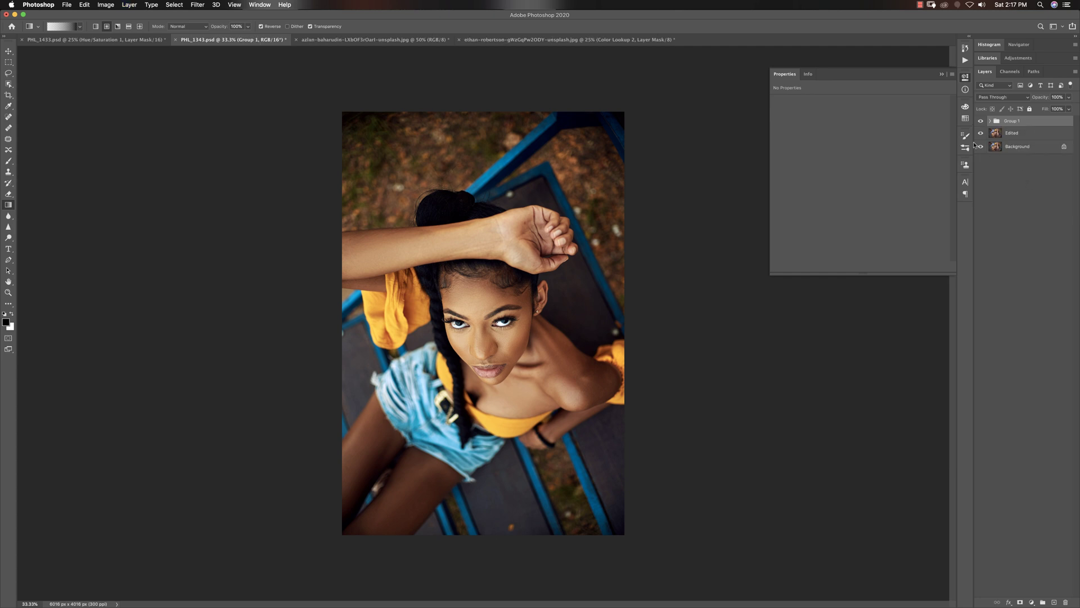
click(981, 122)
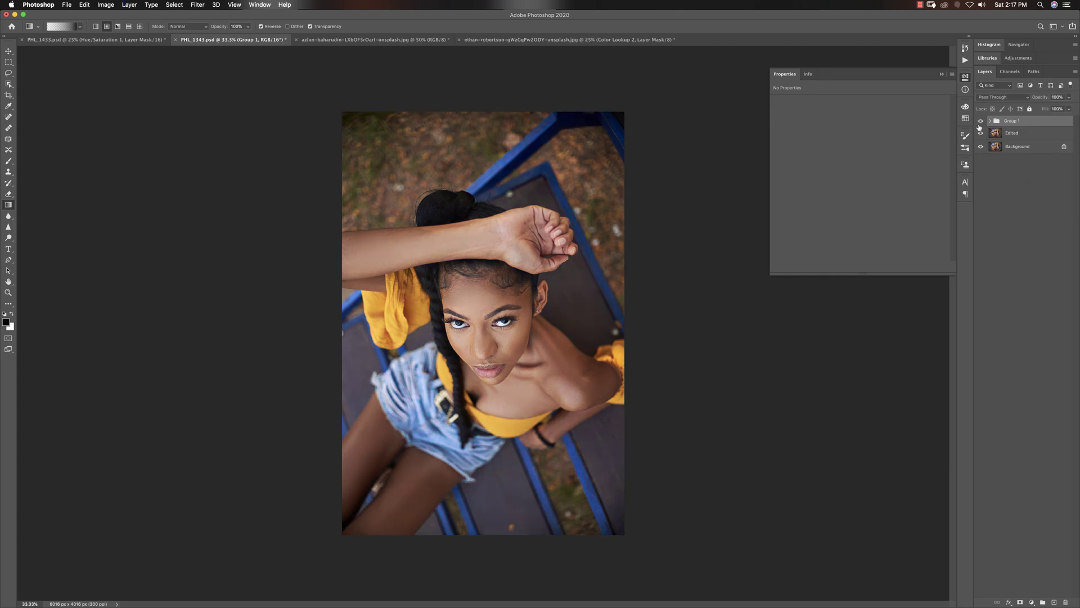
click(981, 121)
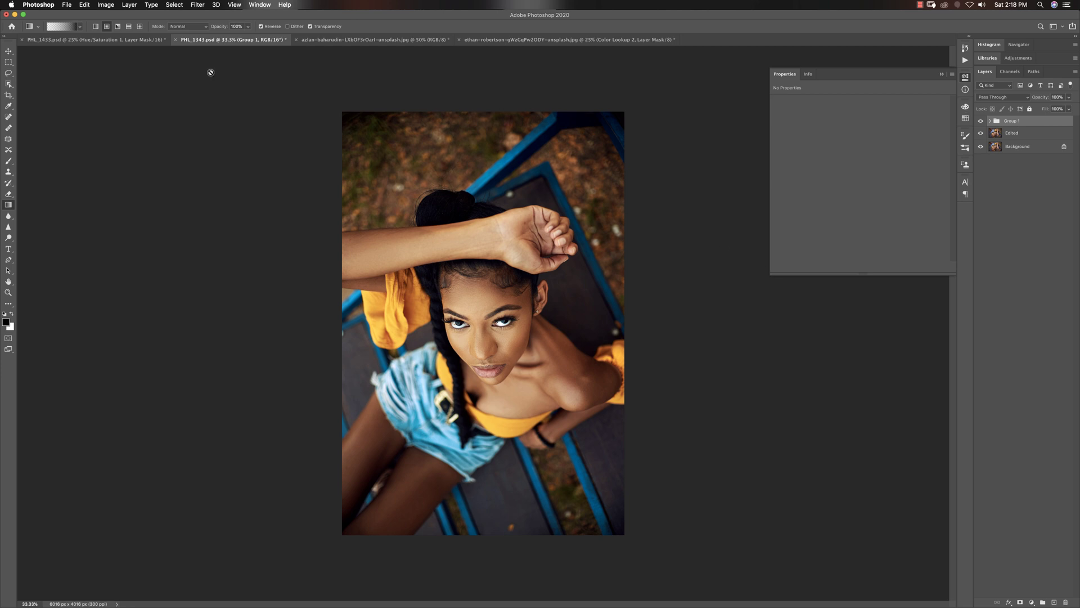
Review the graded PHL_1433.psd and PHL_1343.psd portraits, and switch to the photo of the couple overlooking the bay.
click(140, 41)
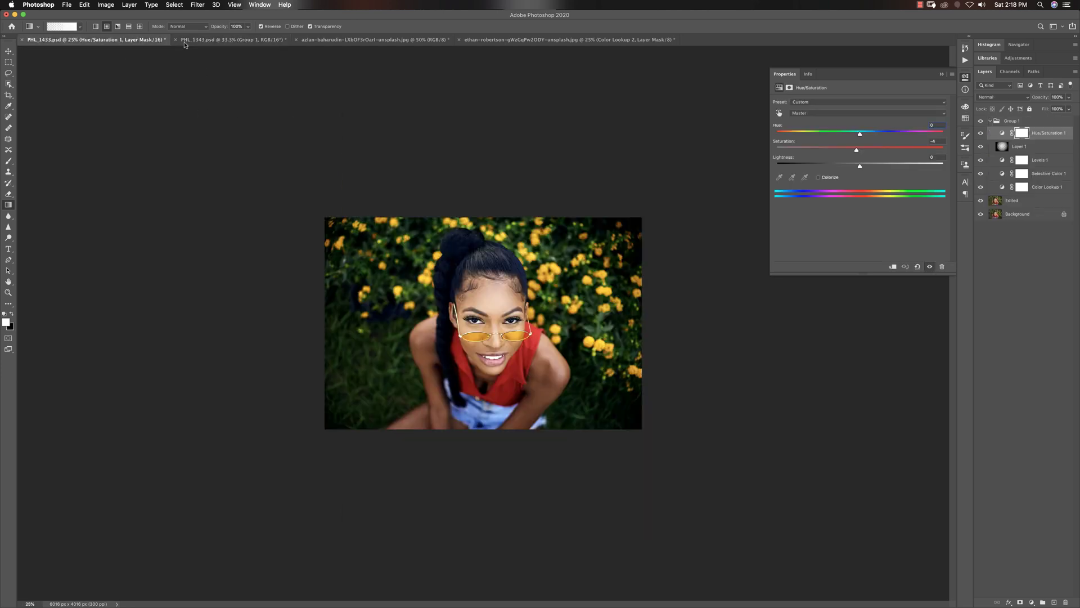
click(192, 41)
click(141, 43)
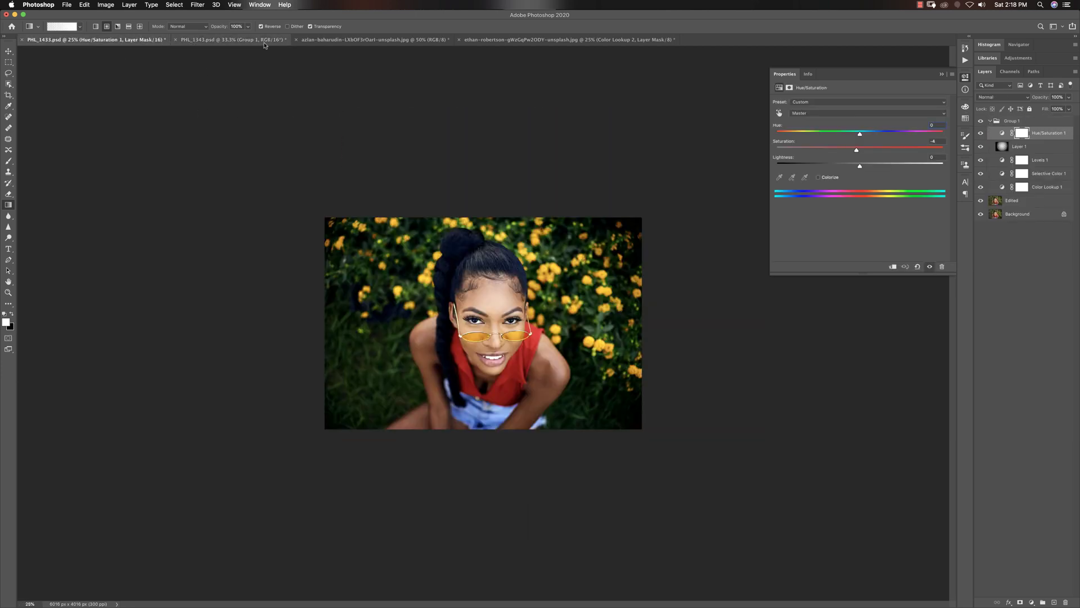
click(320, 42)
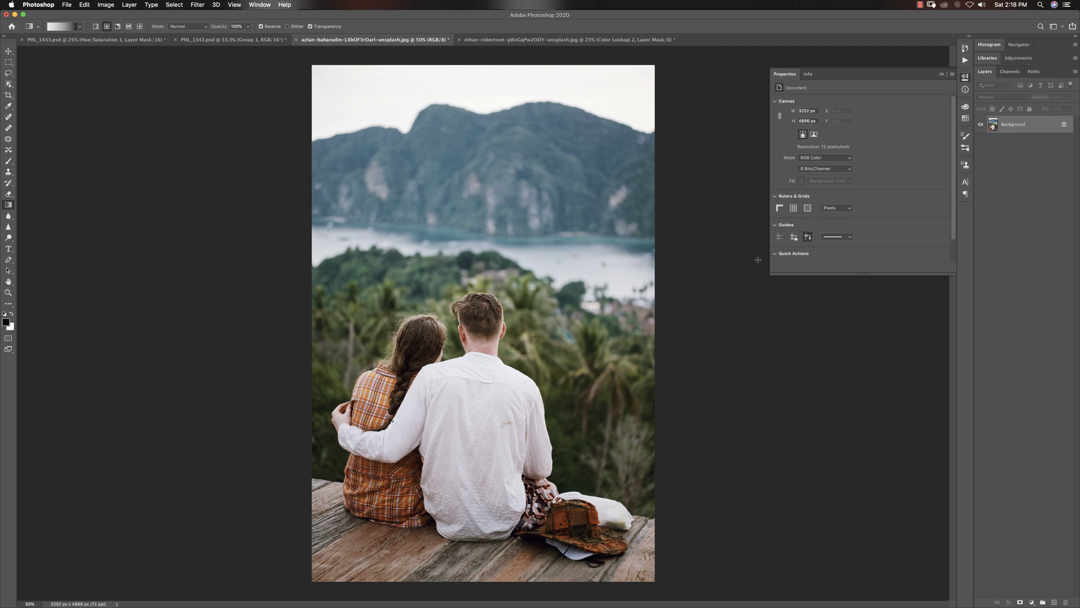
Add a Color Lookup adjustment to the couple photo using the CCL 5+.CUBE LUT.
click(1032, 602)
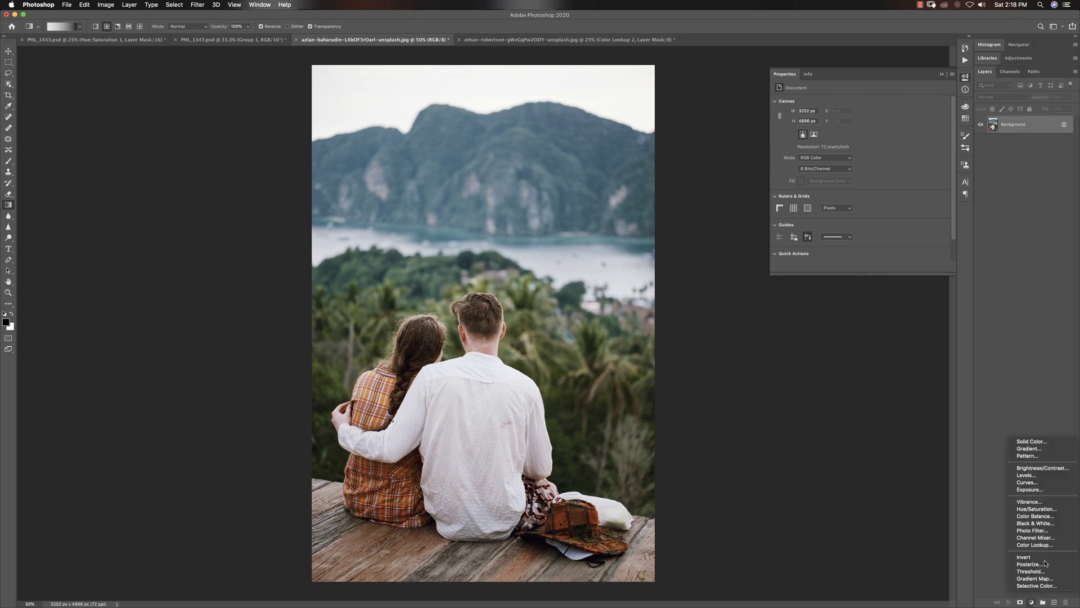
click(1031, 546)
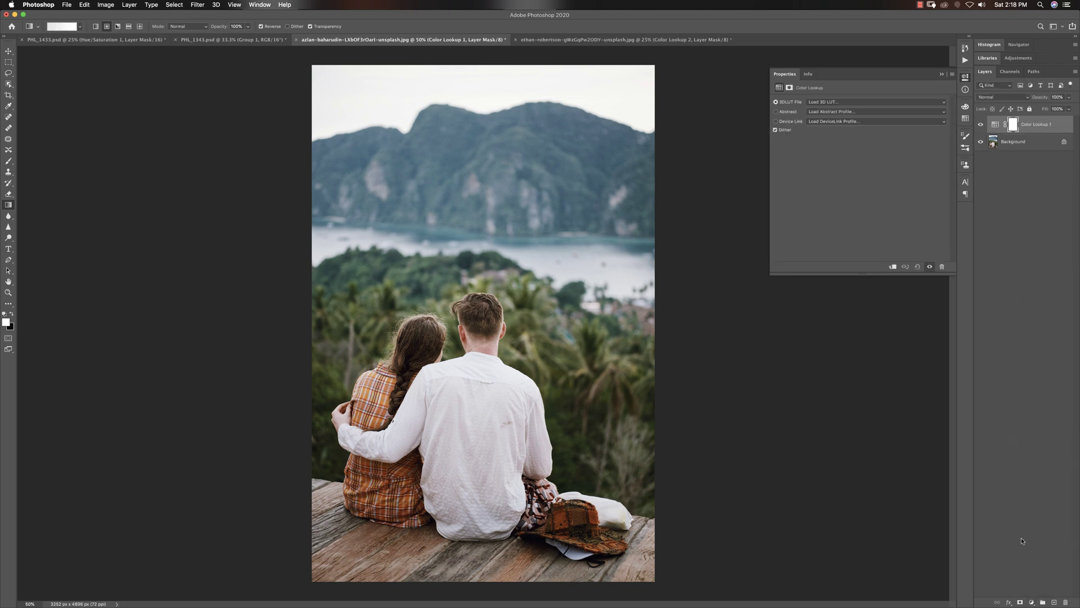
click(832, 103)
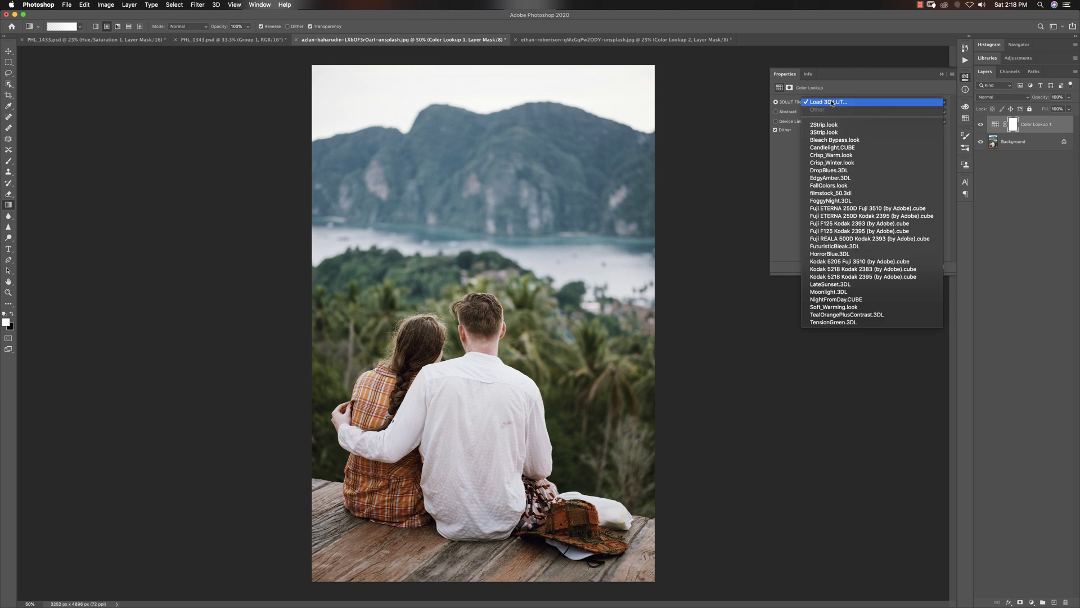
click(826, 103)
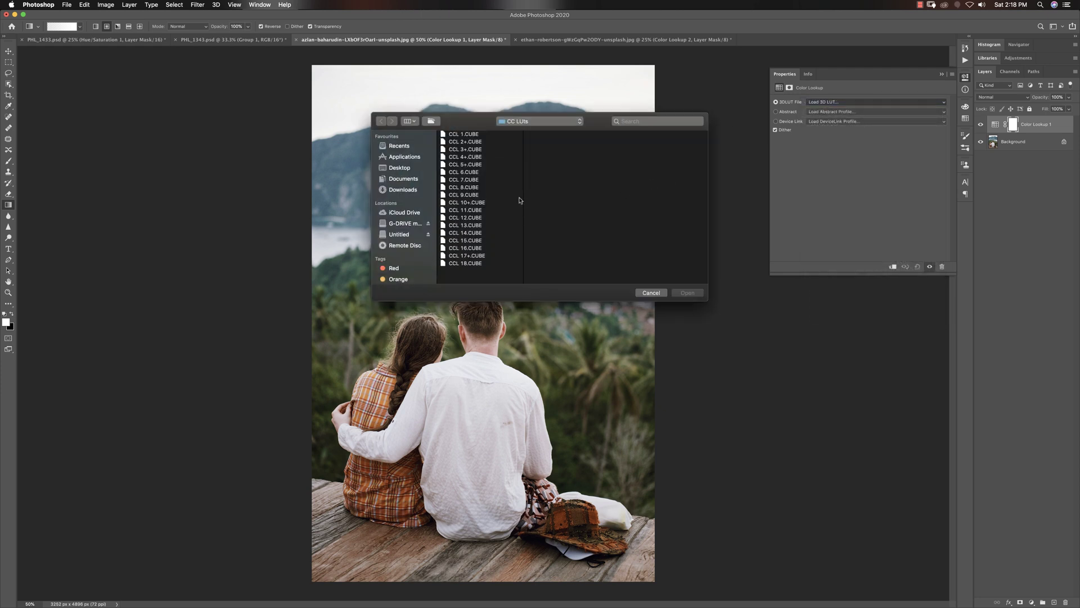
click(470, 165)
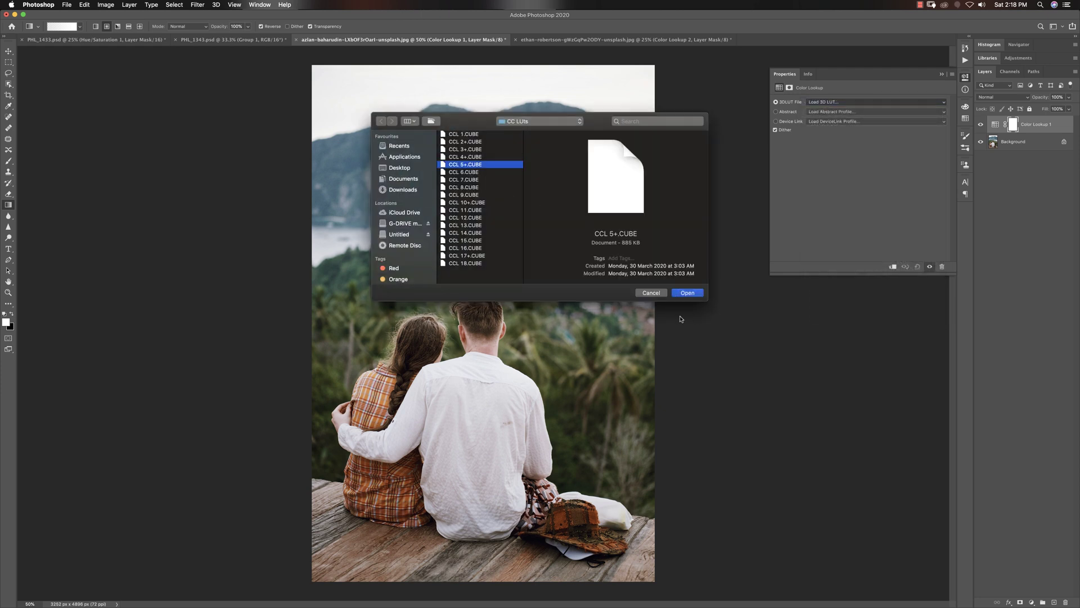
click(686, 293)
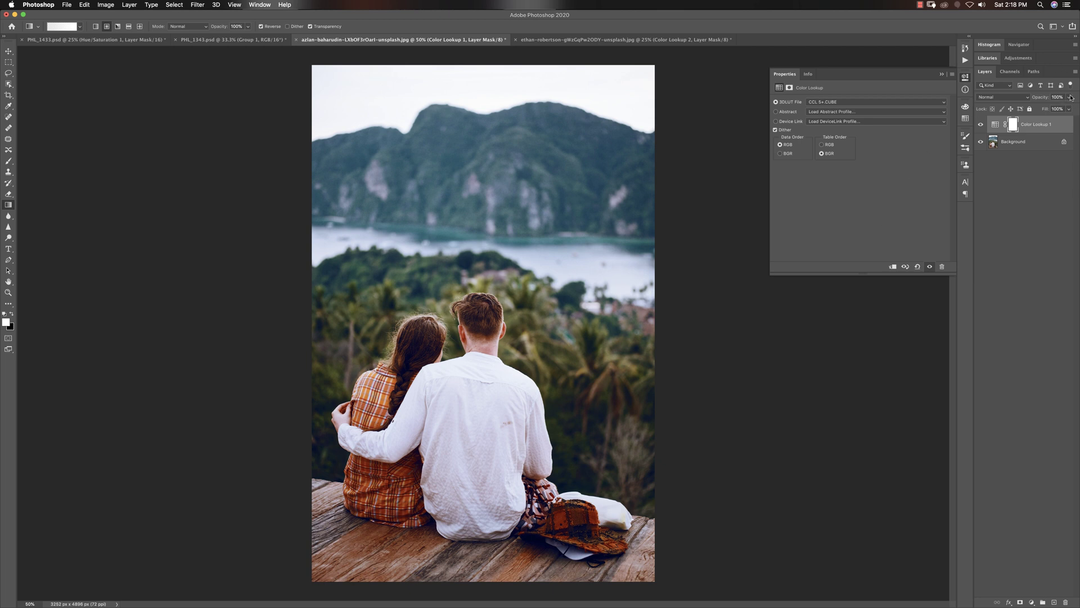
Compare the couple photo with and without the CCL 5+ LUT and set its layer opacity to 71%.
drag(1071, 97, 1050, 111)
click(981, 124)
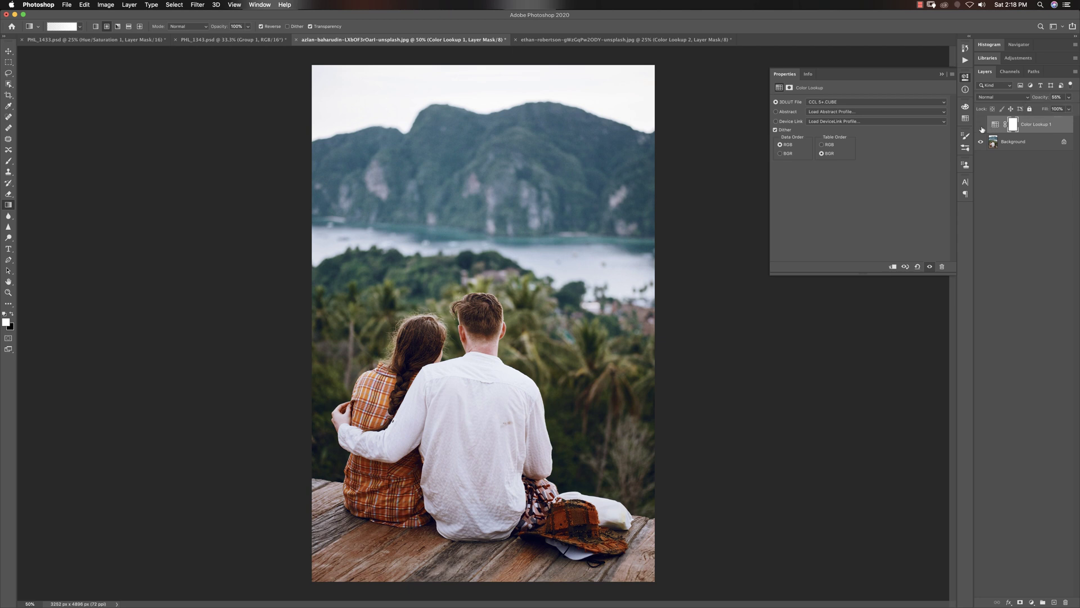
click(981, 125)
click(981, 125)
click(981, 124)
click(1069, 100)
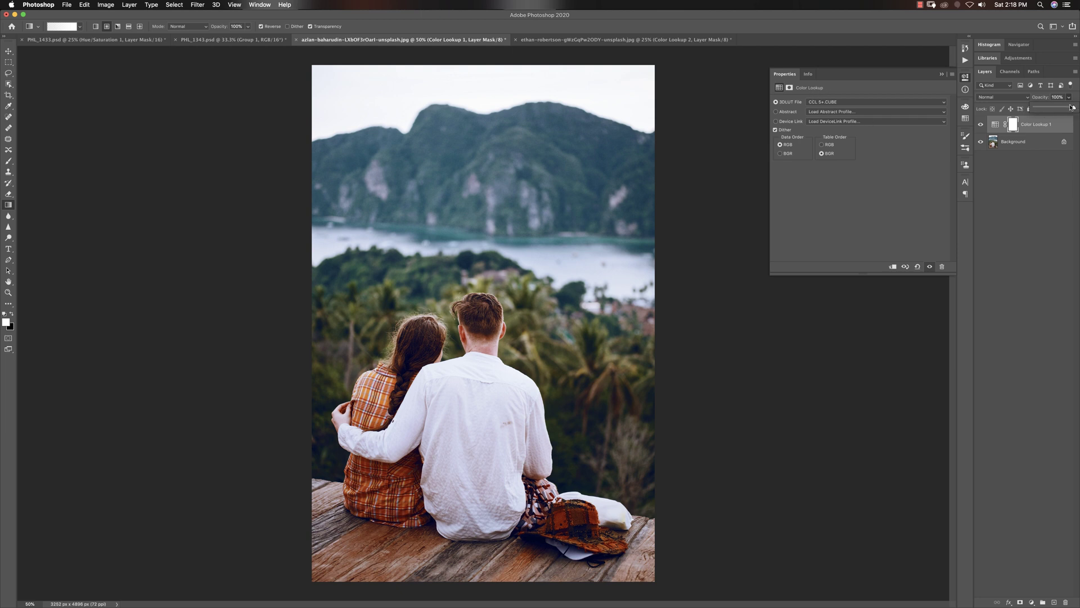
drag(1073, 108, 1054, 111)
Add a second Color Lookup adjustment to the couple photo using the CCL 13.CUBE LUT.
click(1031, 602)
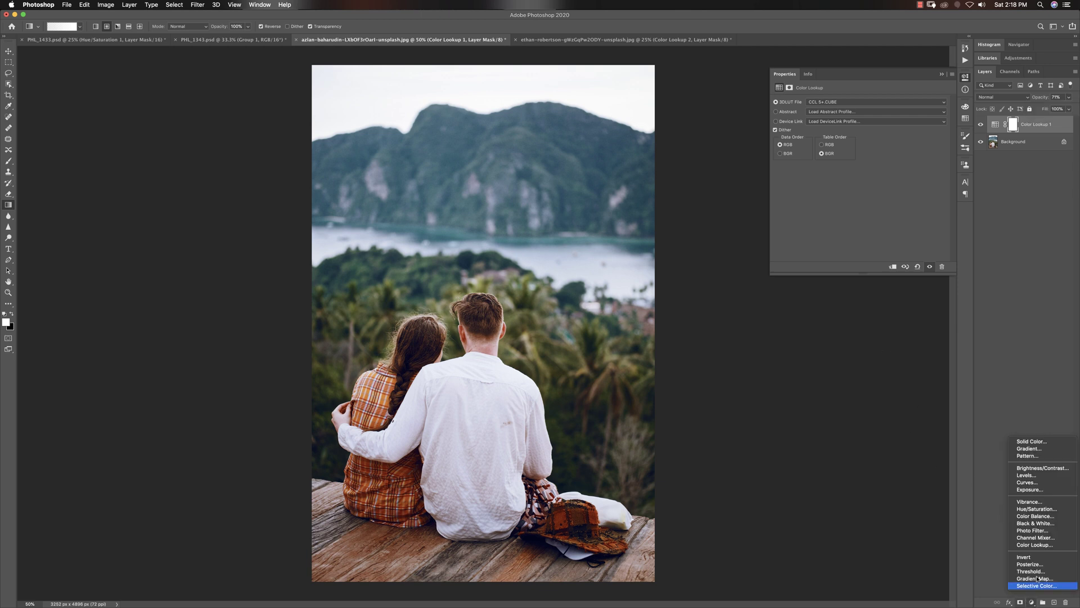
click(1034, 545)
click(822, 102)
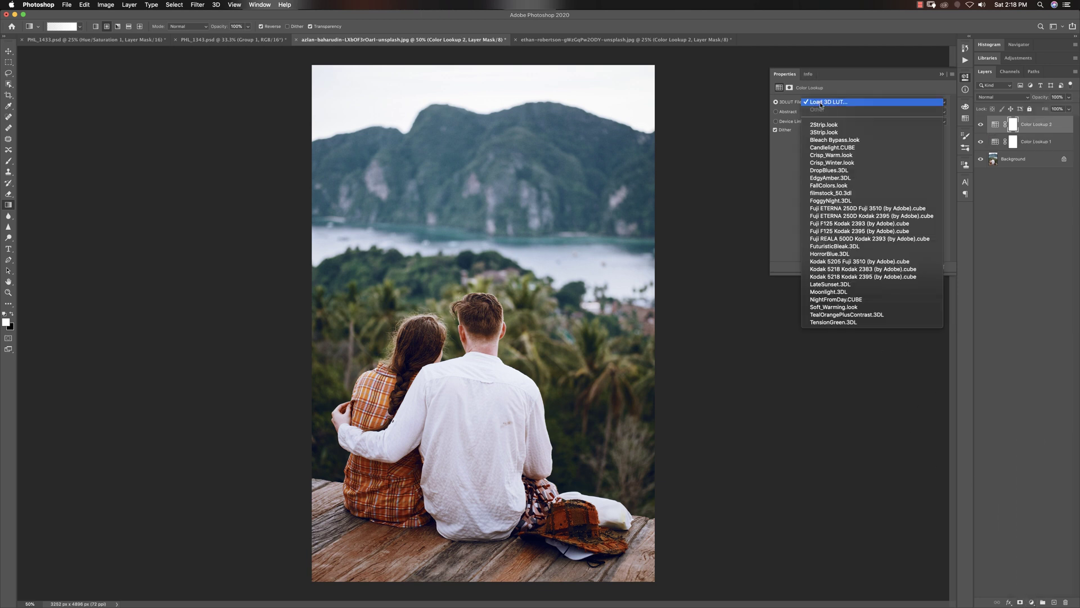
click(756, 133)
click(466, 225)
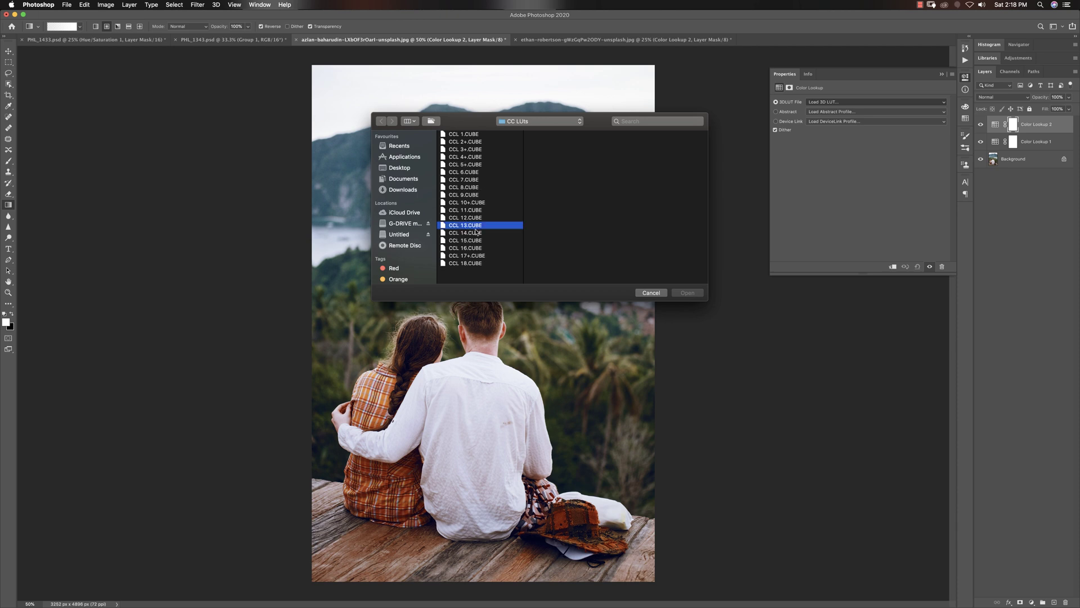
click(688, 292)
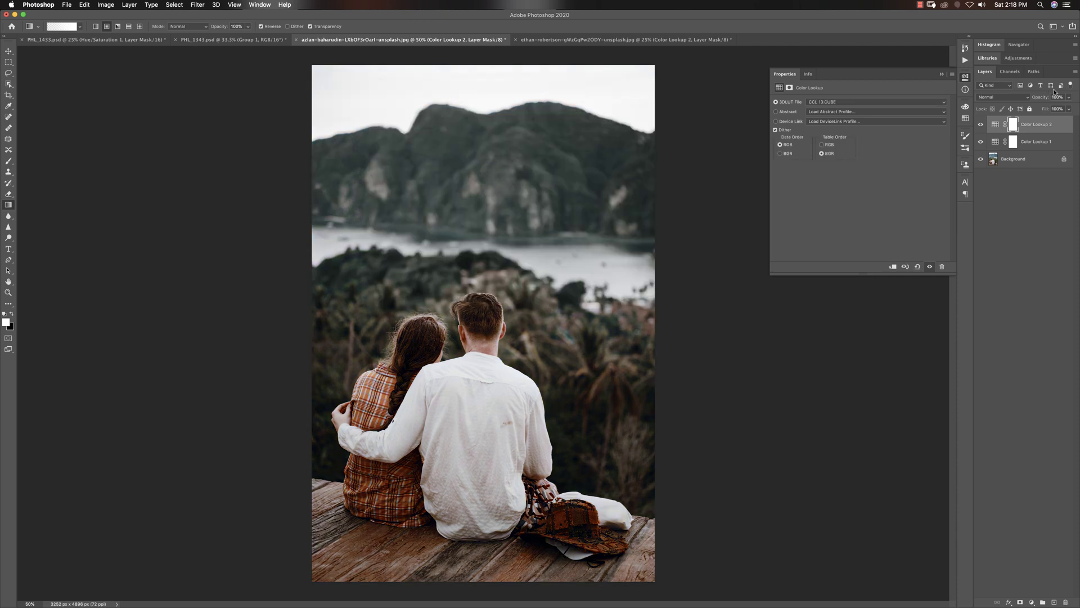
Adjust the strength of the stacked LUTs, setting the upper Color Lookup layer's opacity to 71%.
click(1035, 142)
drag(1069, 97, 1051, 110)
click(1035, 124)
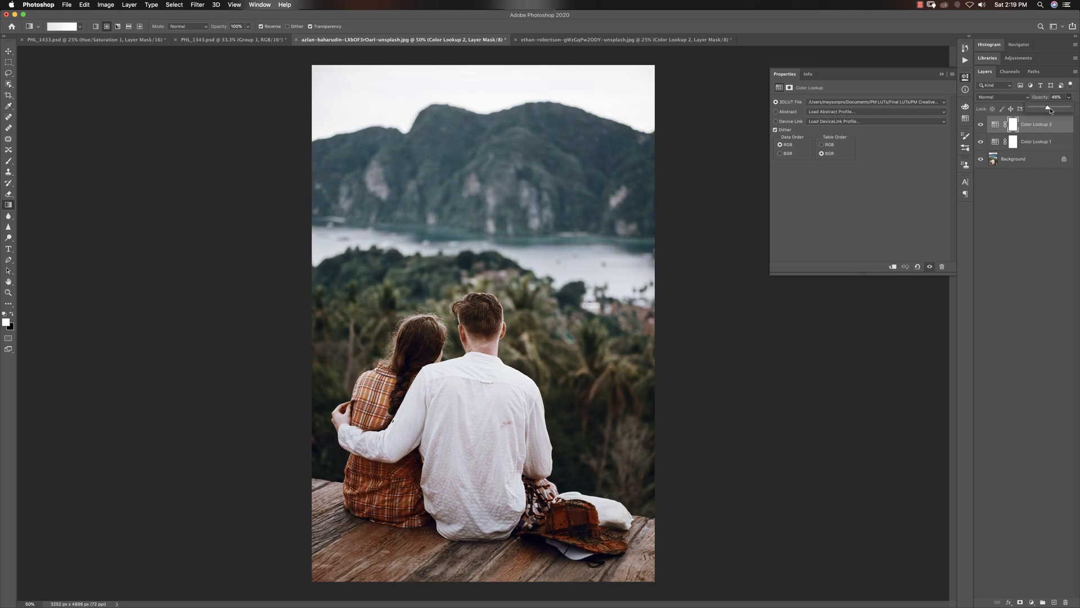
click(990, 173)
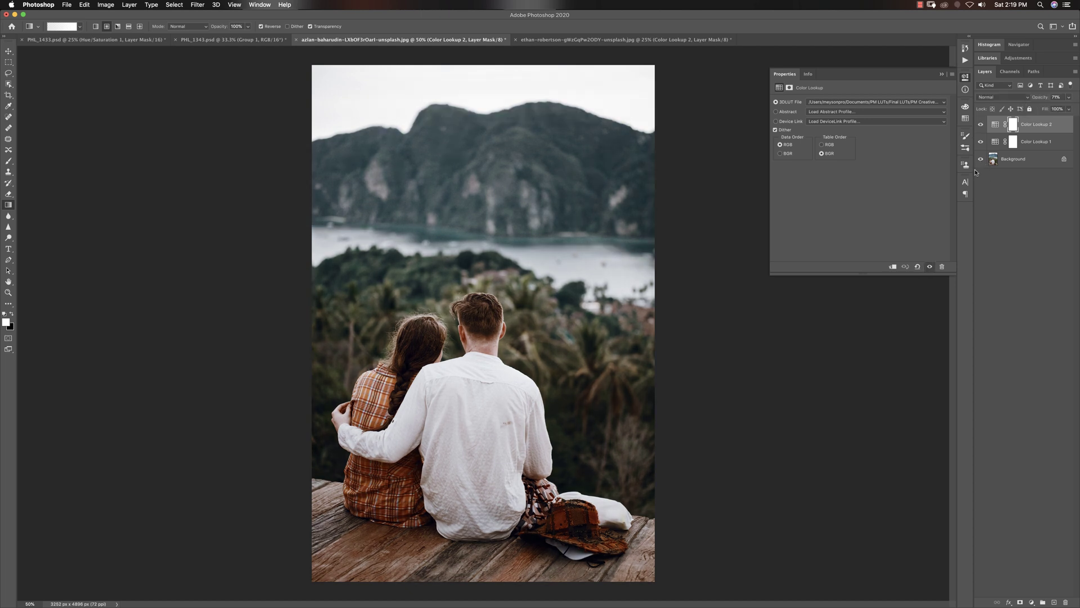
Draw a black radial gradient vignette on a new layer, redrawing it from the man's head to below the photo's lower edge.
click(1055, 602)
key(x)
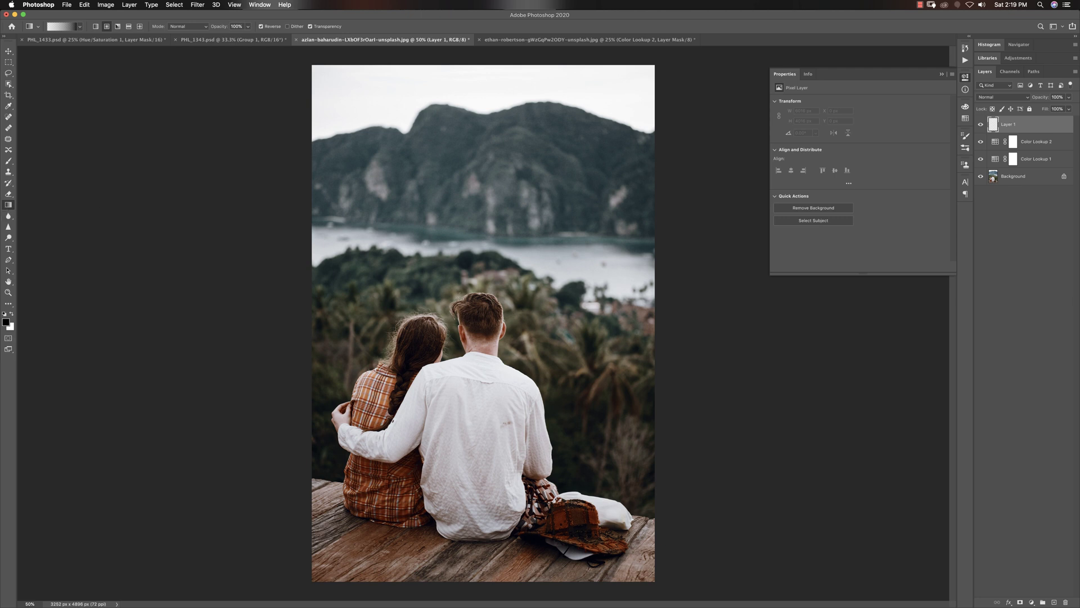
key(super+minus)
key(super+minus)
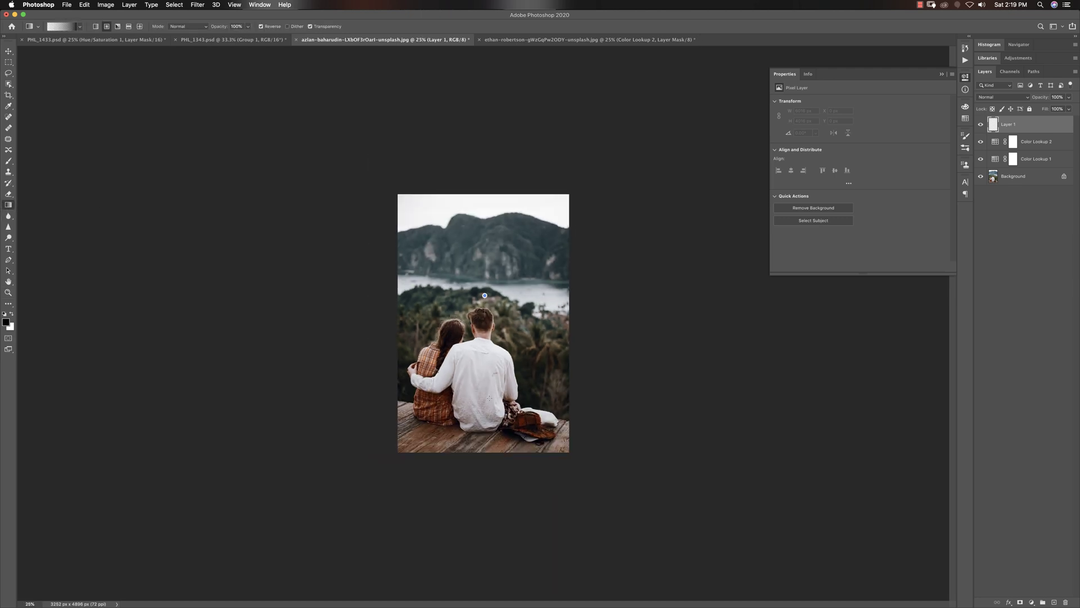
drag(485, 296, 514, 479)
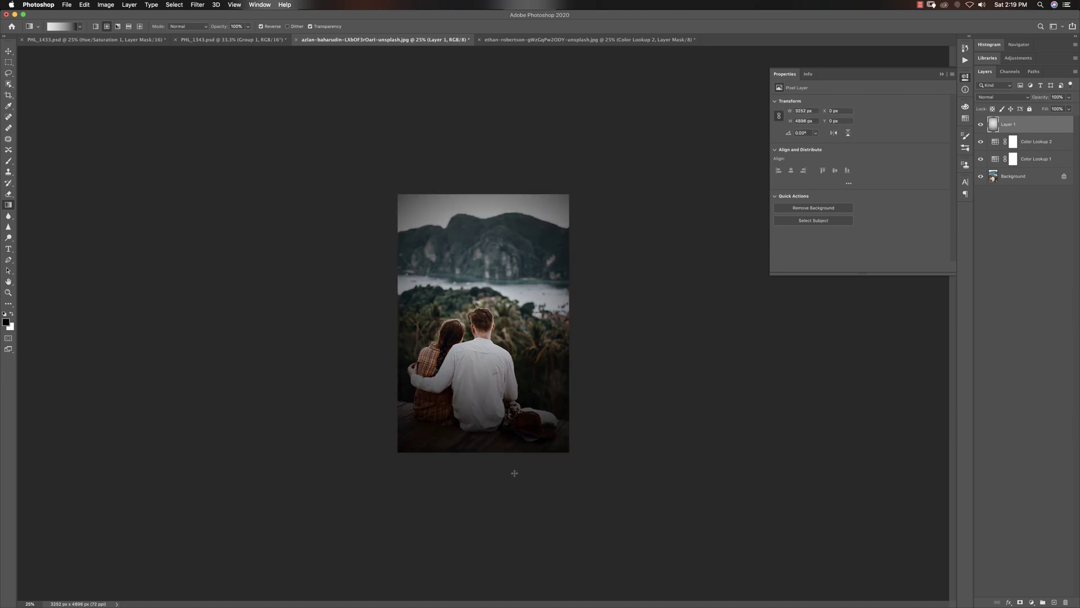
key(super+z)
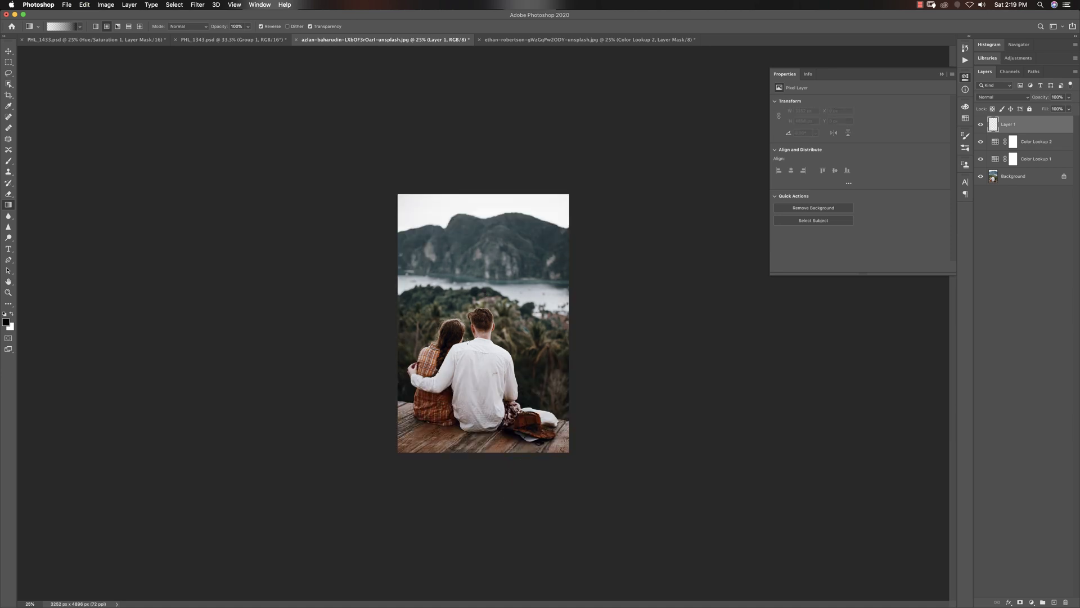
drag(479, 324, 479, 486)
key(z)
drag(497, 390, 508, 390)
key(super+minus)
key(g)
Set the vignette layer's blend mode to Soft Light and its opacity to 58%.
click(1003, 97)
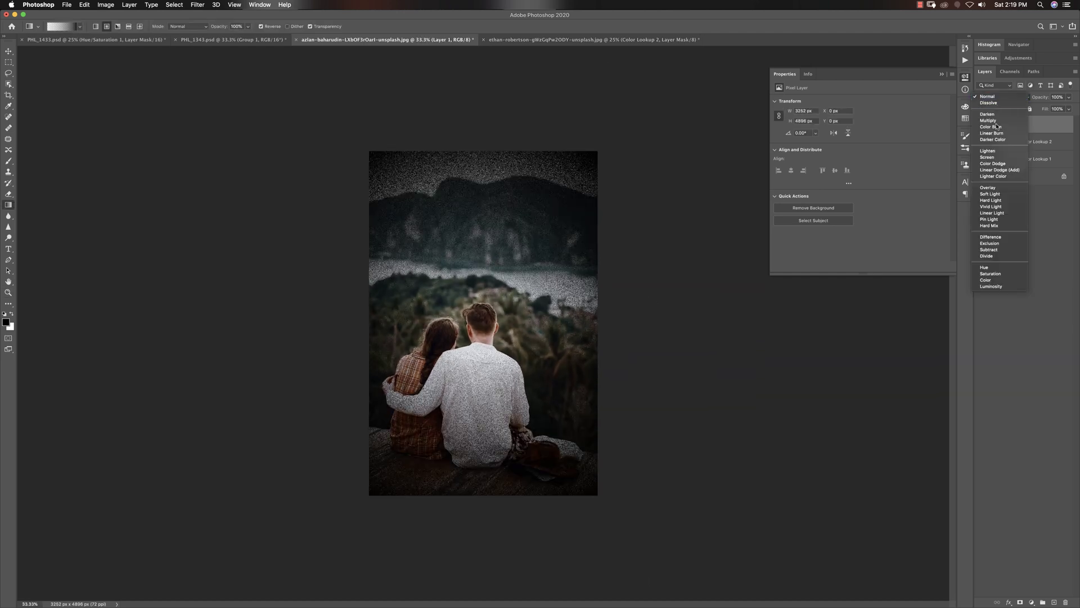
click(989, 194)
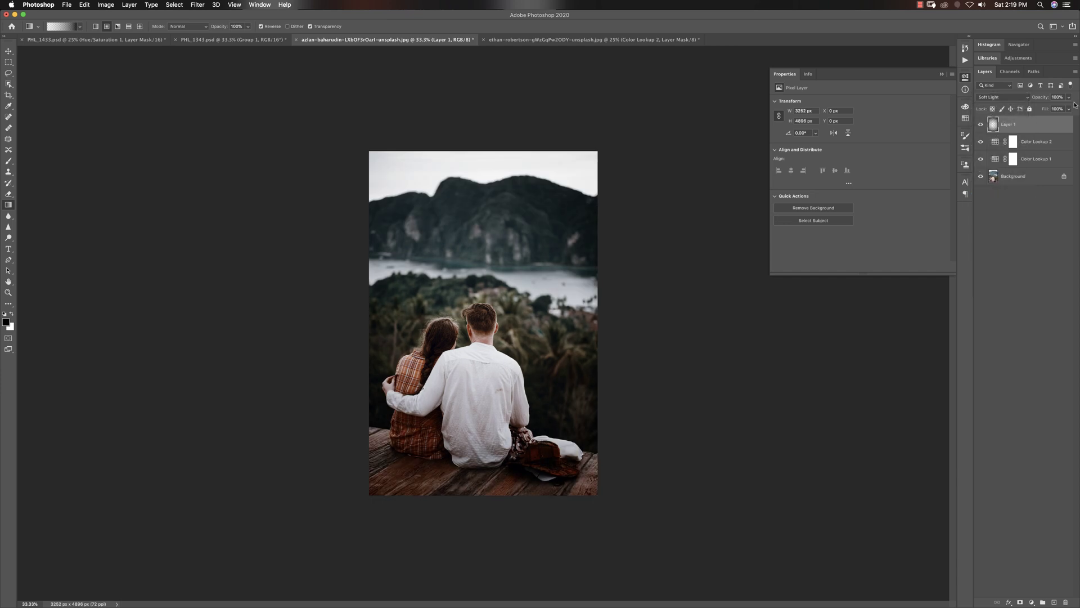
drag(1070, 100, 1051, 110)
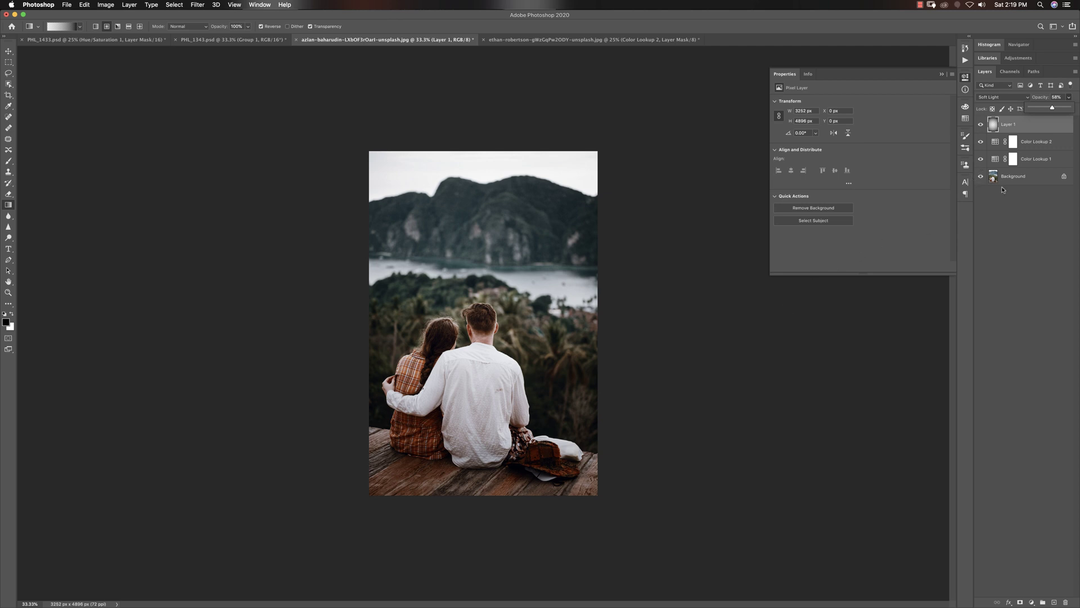
Compare the graded couple photo with its original Background layer and revert the document to its original state.
click(982, 179)
key(F12)
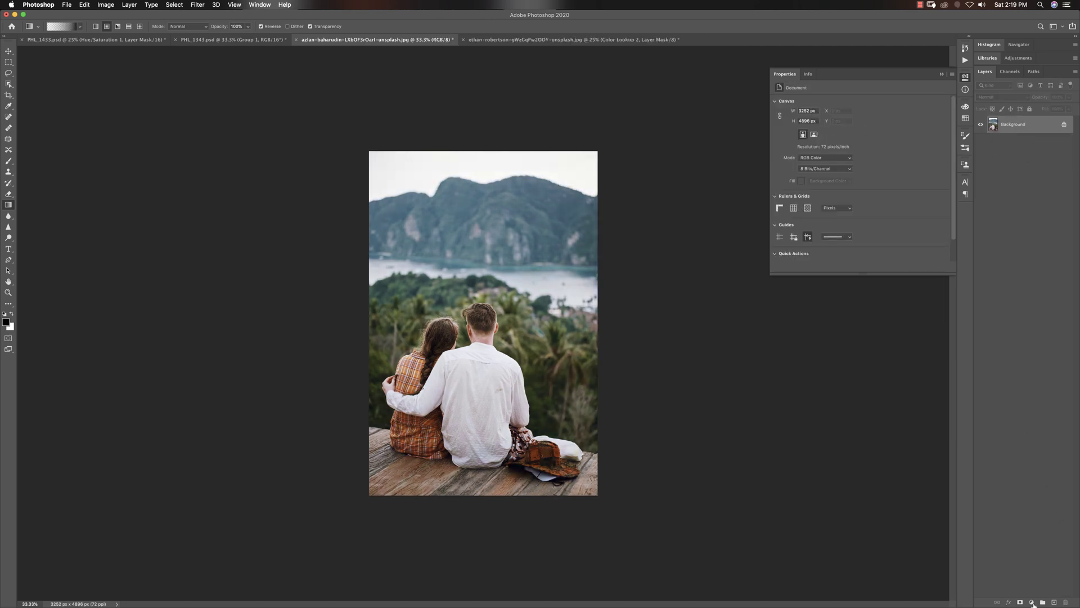
Add a Color Lookup layer loaded with TCL 5.CUBE from the PM Tropical Color LUTs folder and compare the photo with and without it.
click(1034, 603)
click(1030, 545)
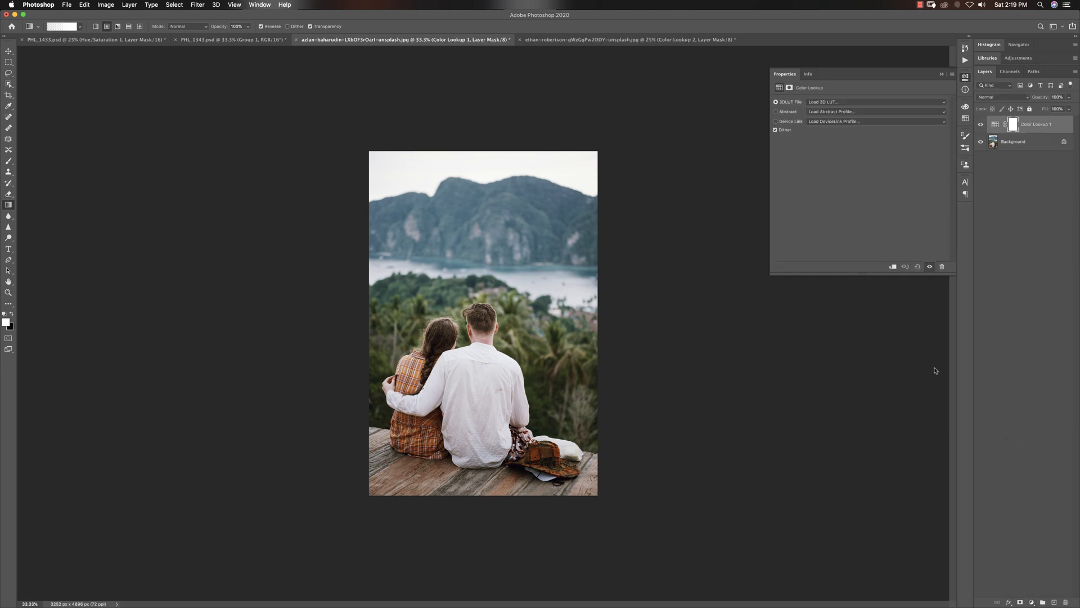
click(844, 102)
click(844, 103)
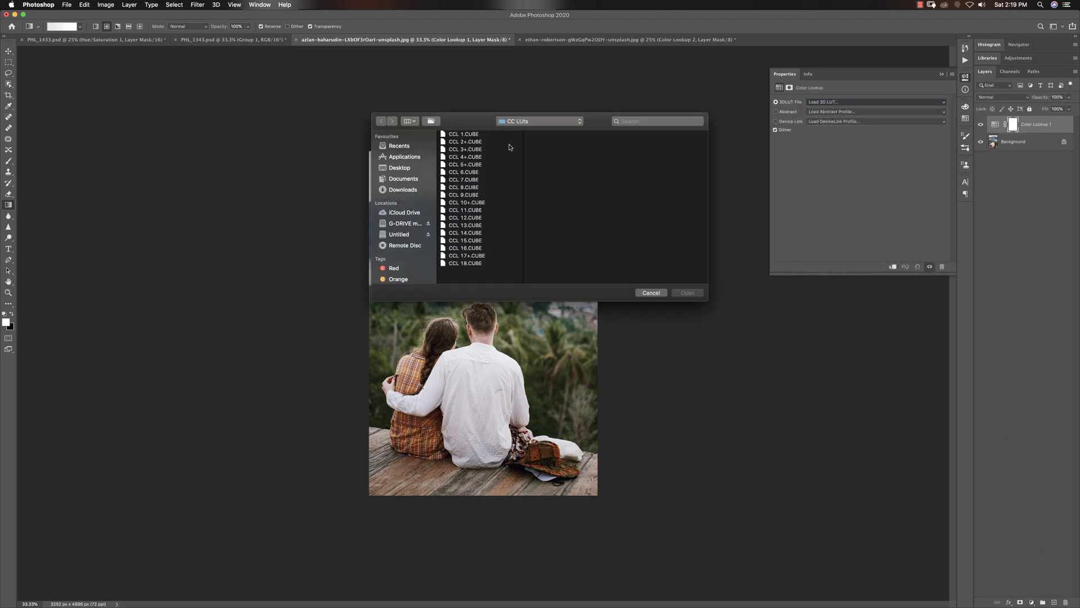
click(525, 123)
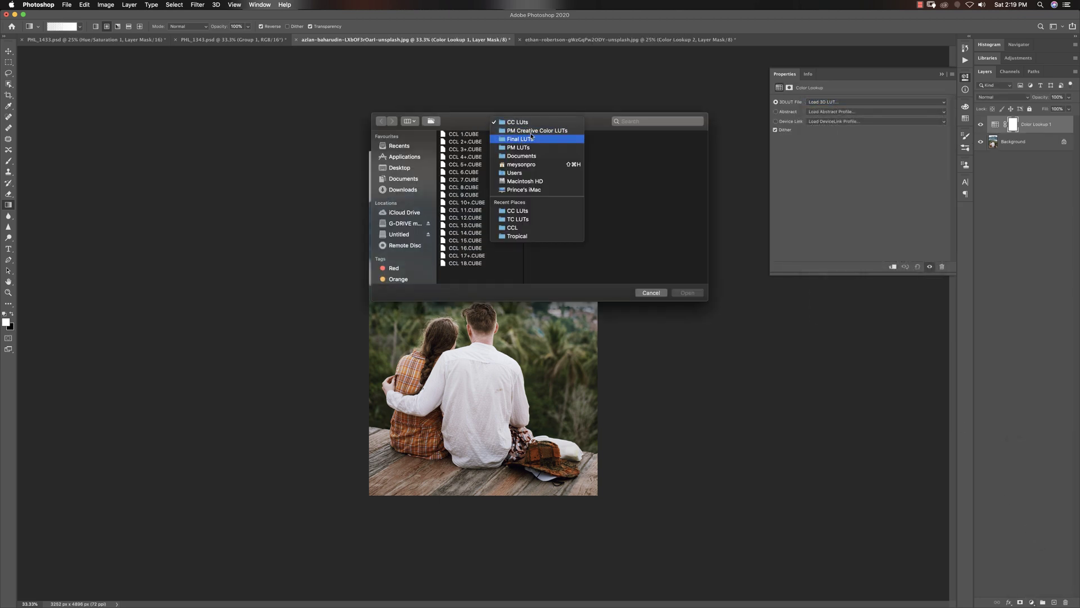
click(531, 138)
click(618, 149)
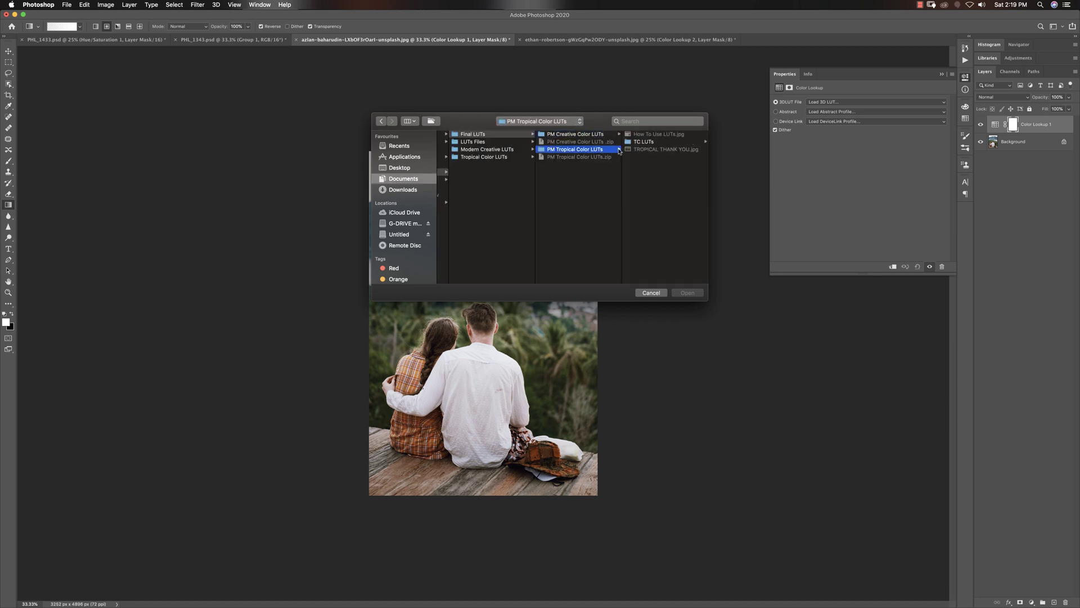
click(643, 142)
click(650, 164)
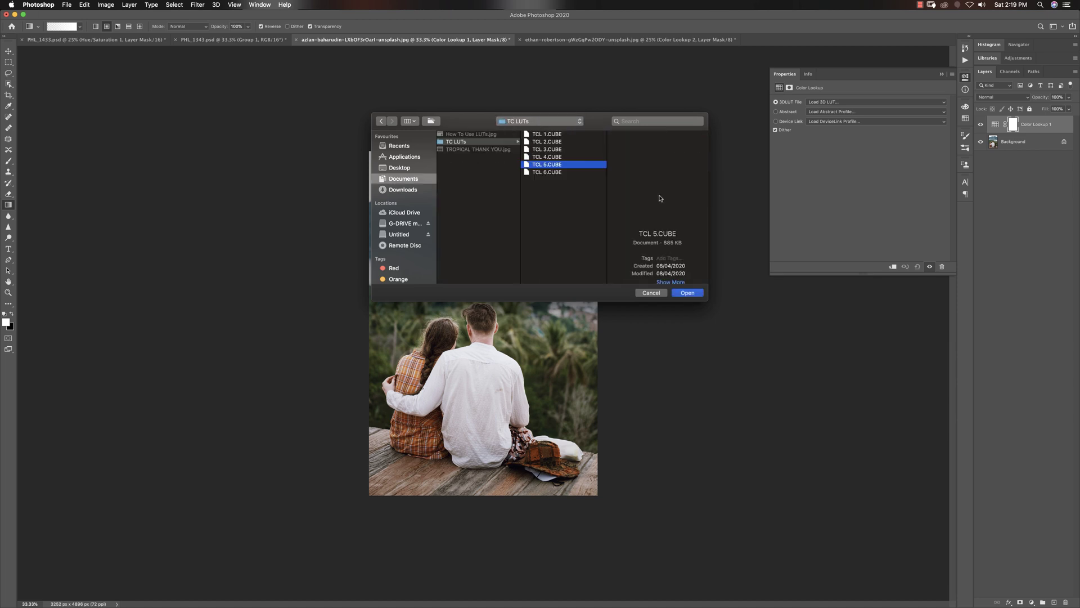
click(698, 292)
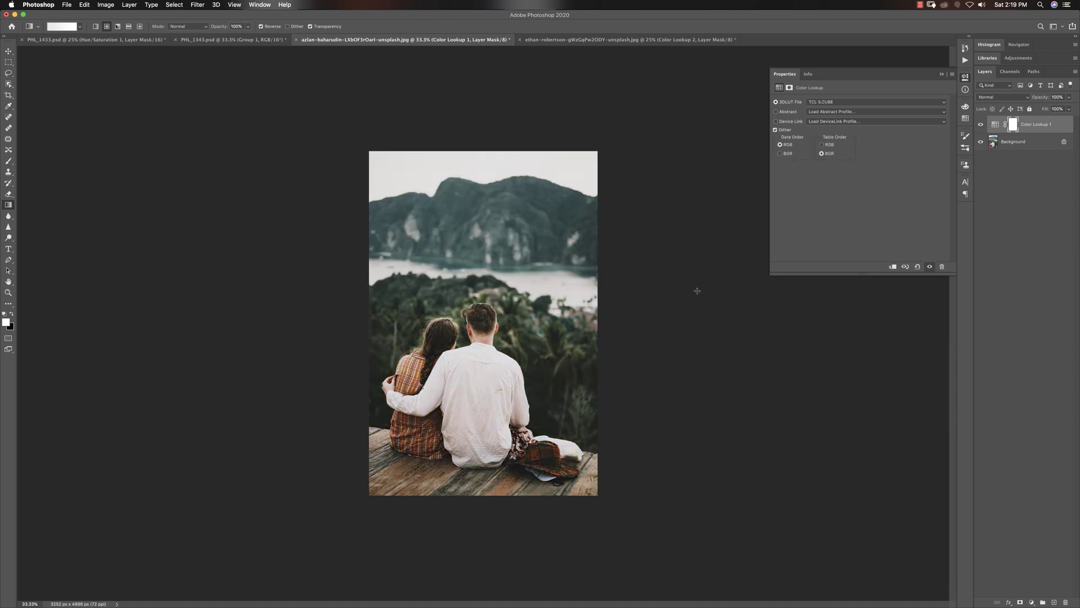
click(982, 126)
click(980, 127)
In the snowy mountain couple photo, add a Color Lookup layer loaded with CCL 7.CUBE from the PM Creative Color LUTs folder.
click(563, 40)
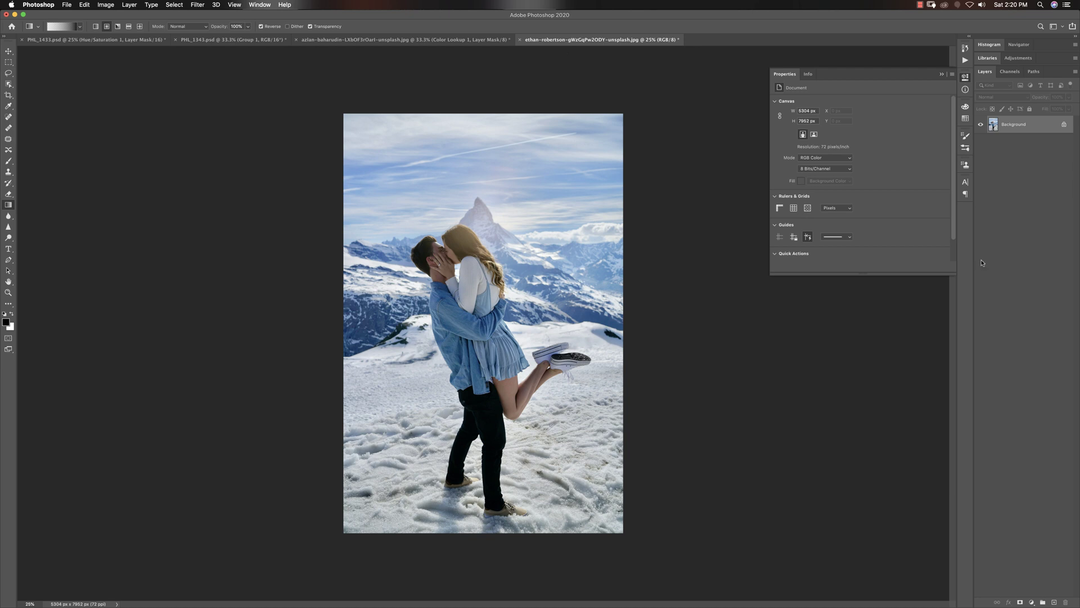
click(1031, 601)
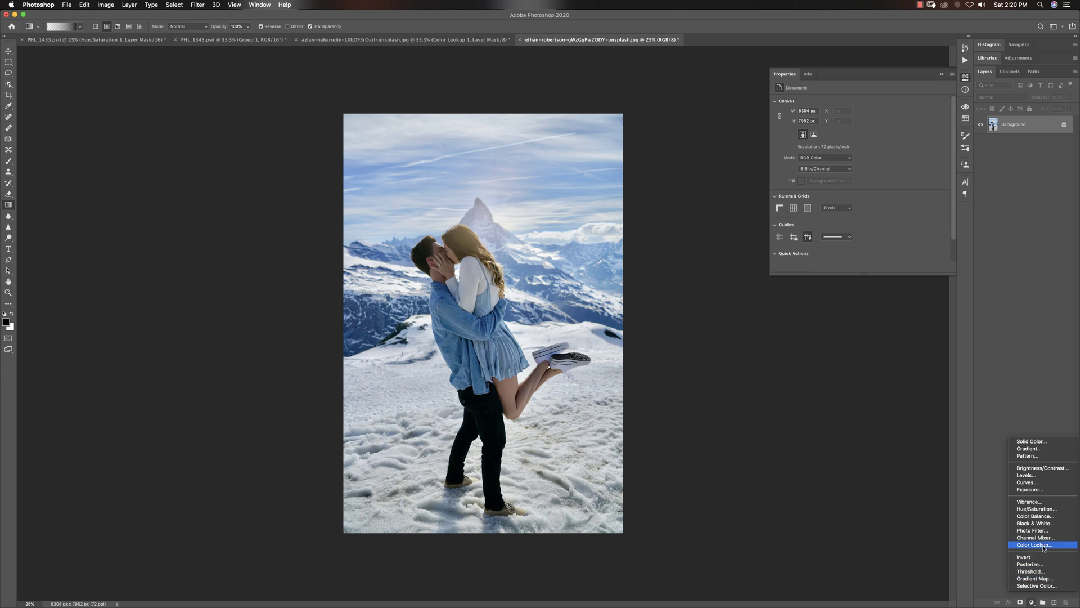
click(1033, 546)
click(840, 103)
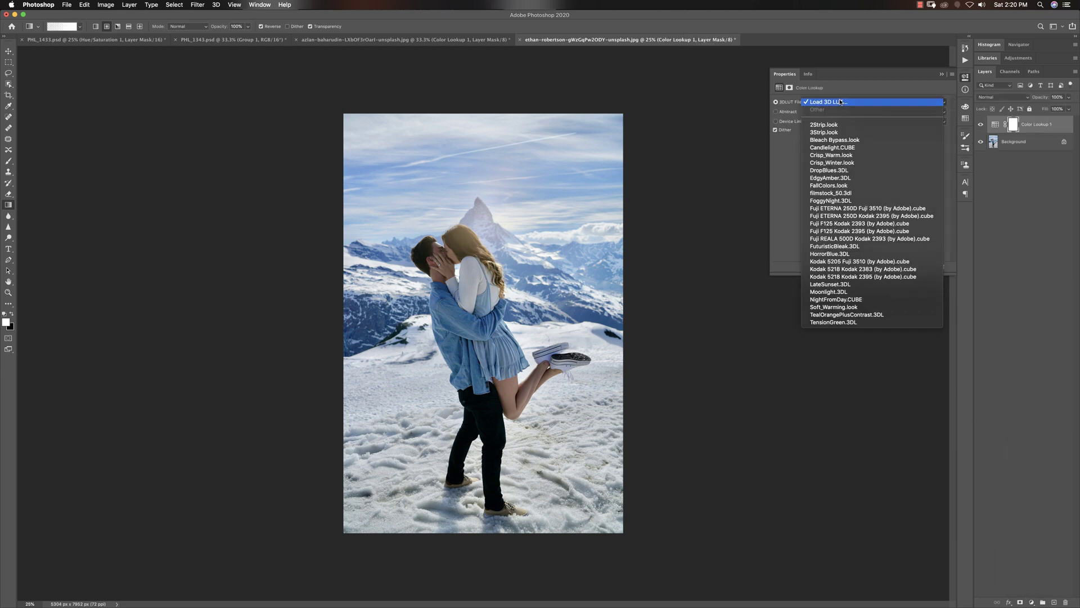
click(840, 102)
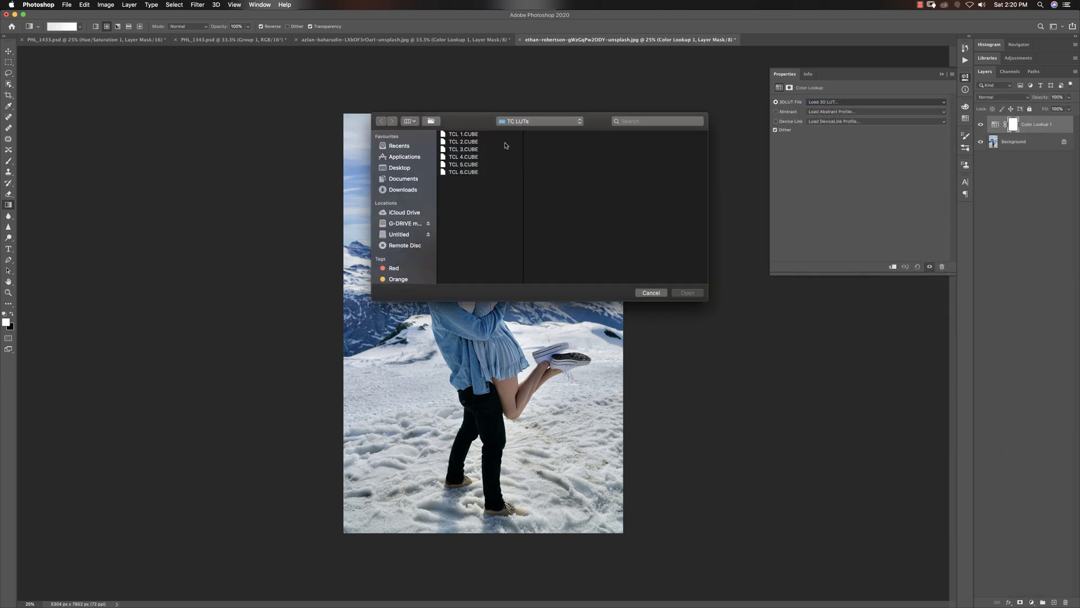
click(539, 121)
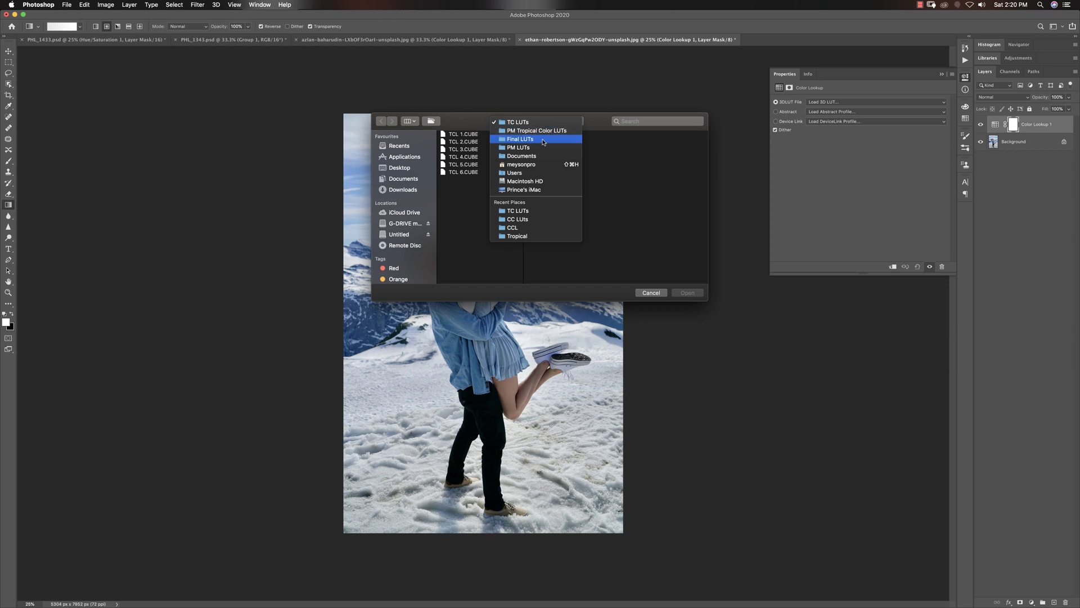
click(544, 140)
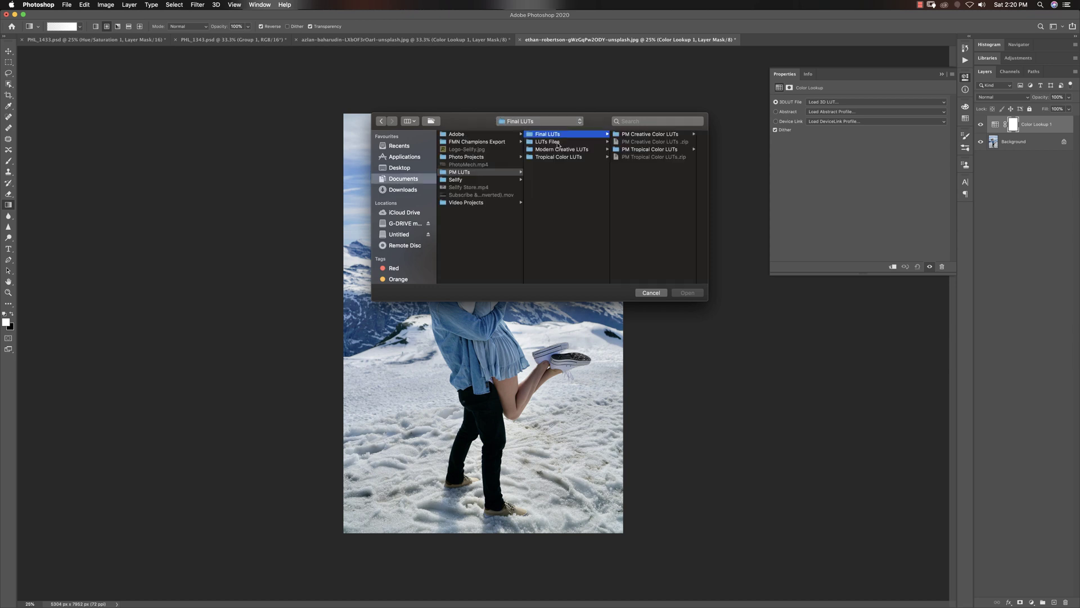
click(648, 137)
click(648, 135)
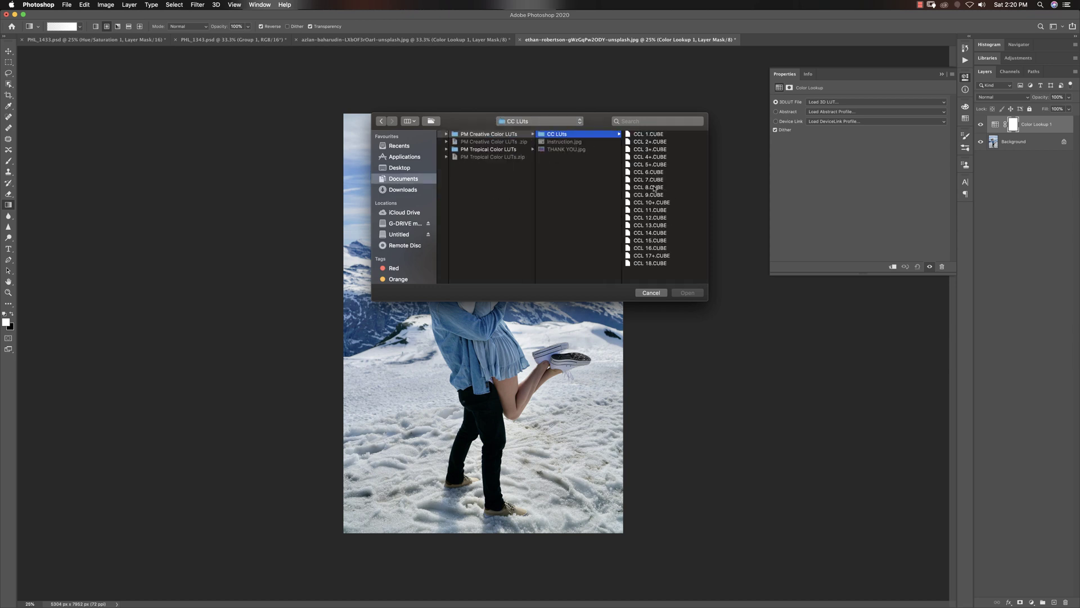
click(653, 179)
click(681, 293)
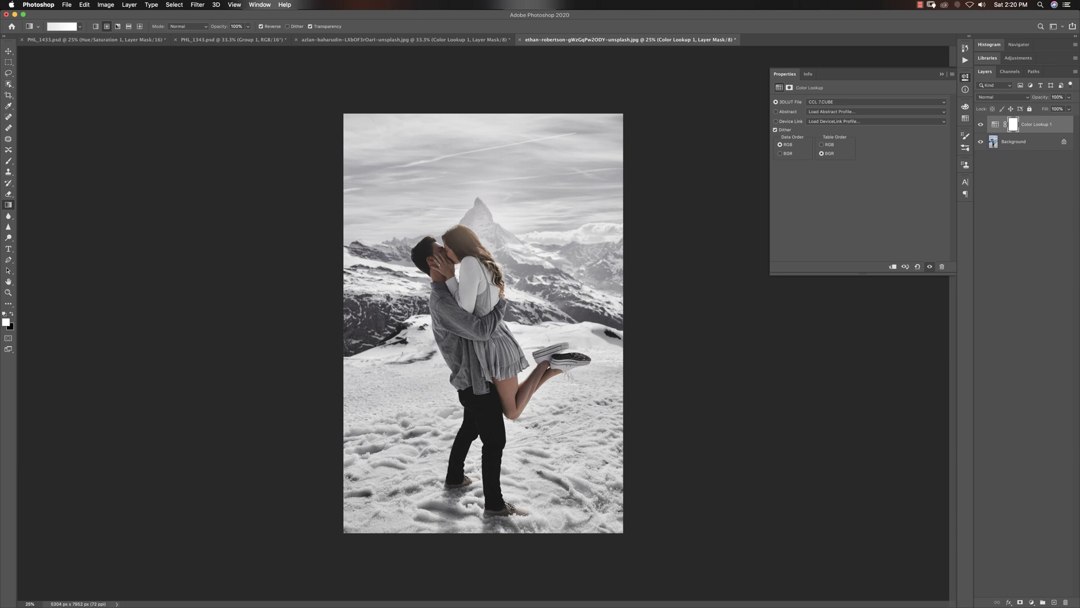
Lower the opacity of the CCL 7 Color Lookup layer to about 65%.
click(1068, 97)
drag(1069, 108, 1056, 110)
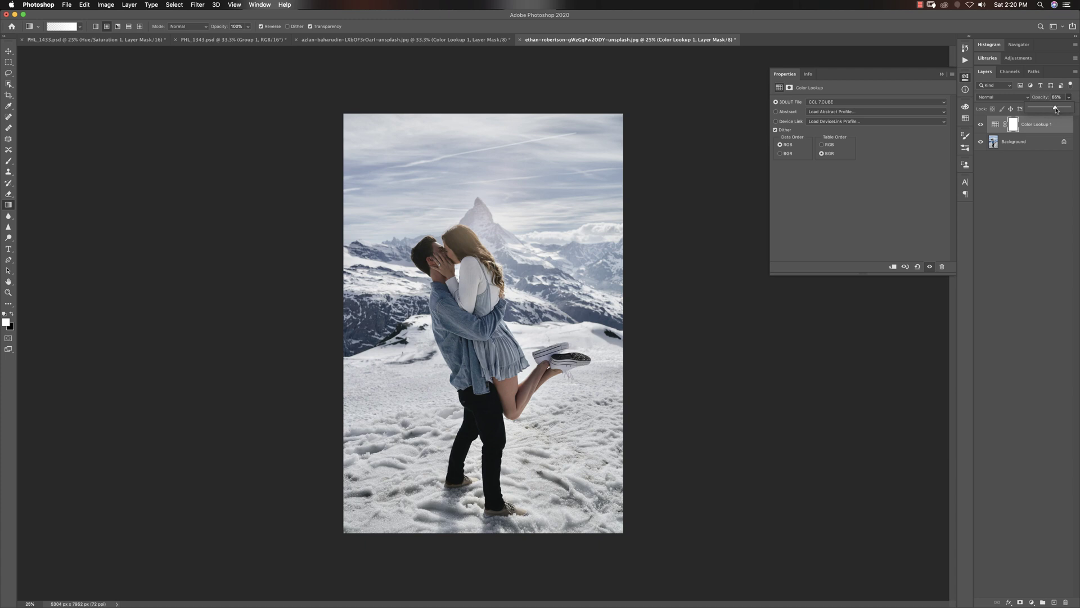
click(1042, 125)
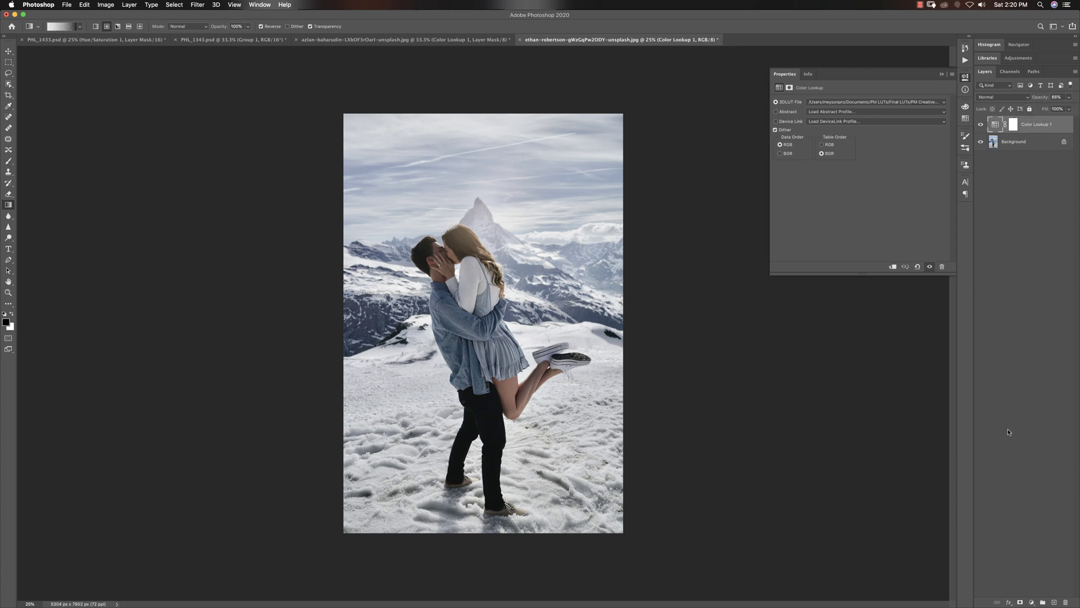
Add a second Color Lookup layer above the first and load CCL 16.CUBE into it.
click(1033, 601)
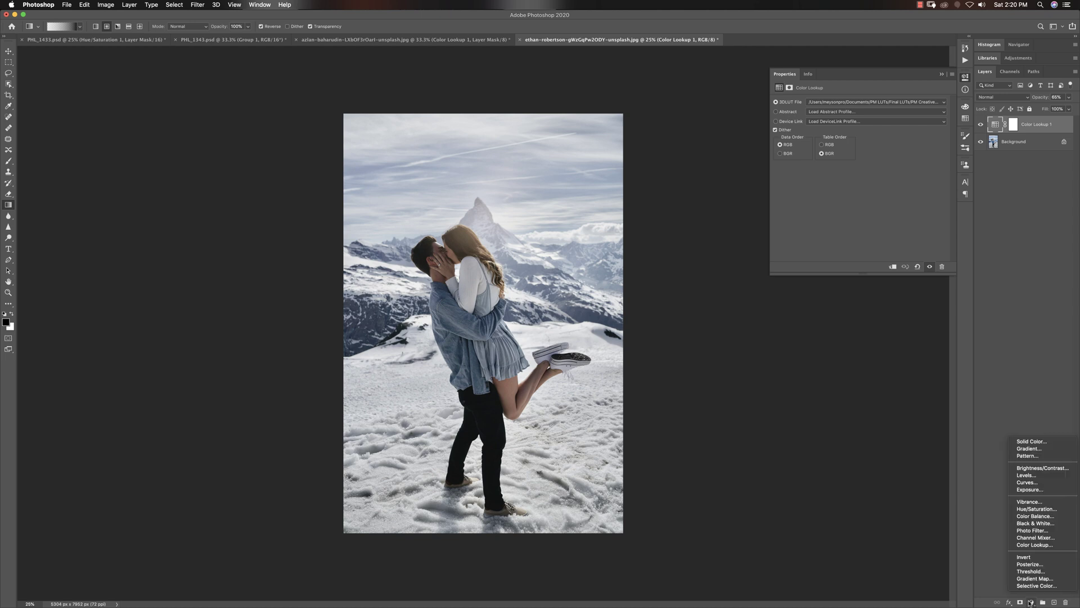
click(1033, 545)
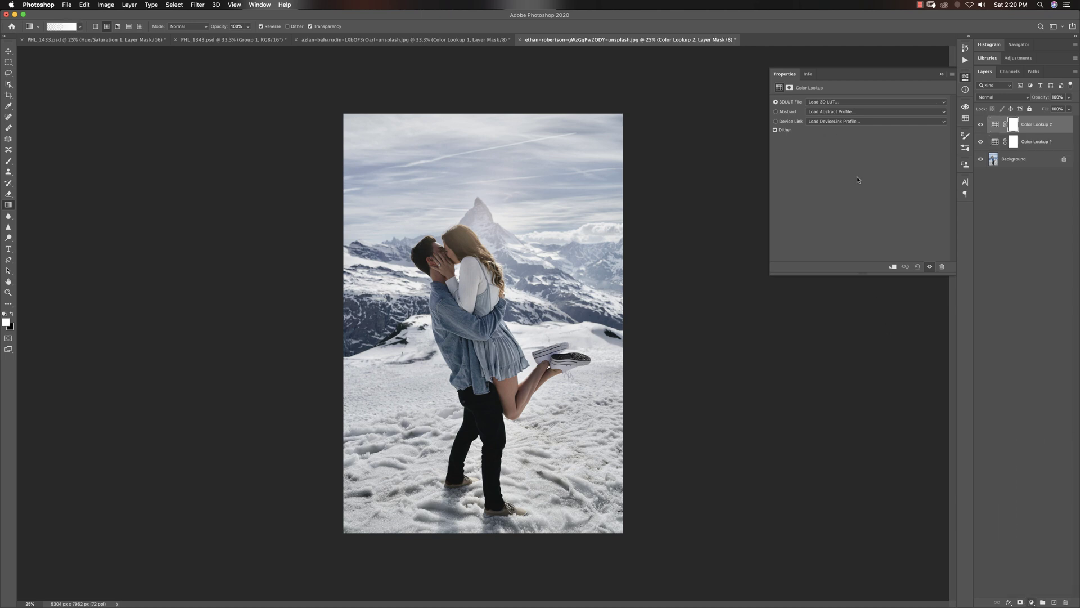
click(833, 102)
key(Escape)
click(819, 102)
click(821, 103)
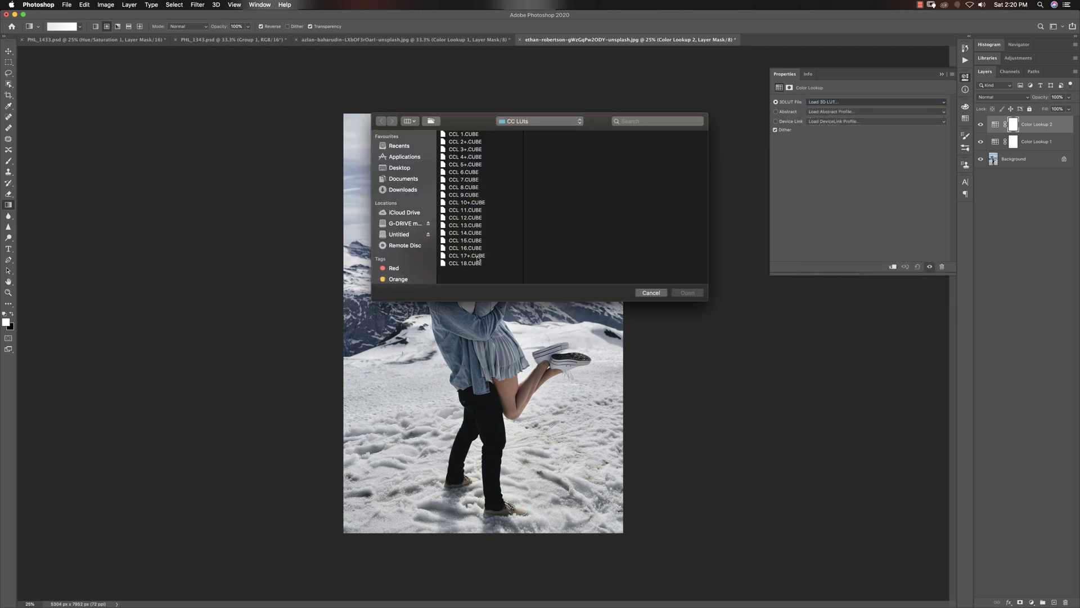
click(474, 249)
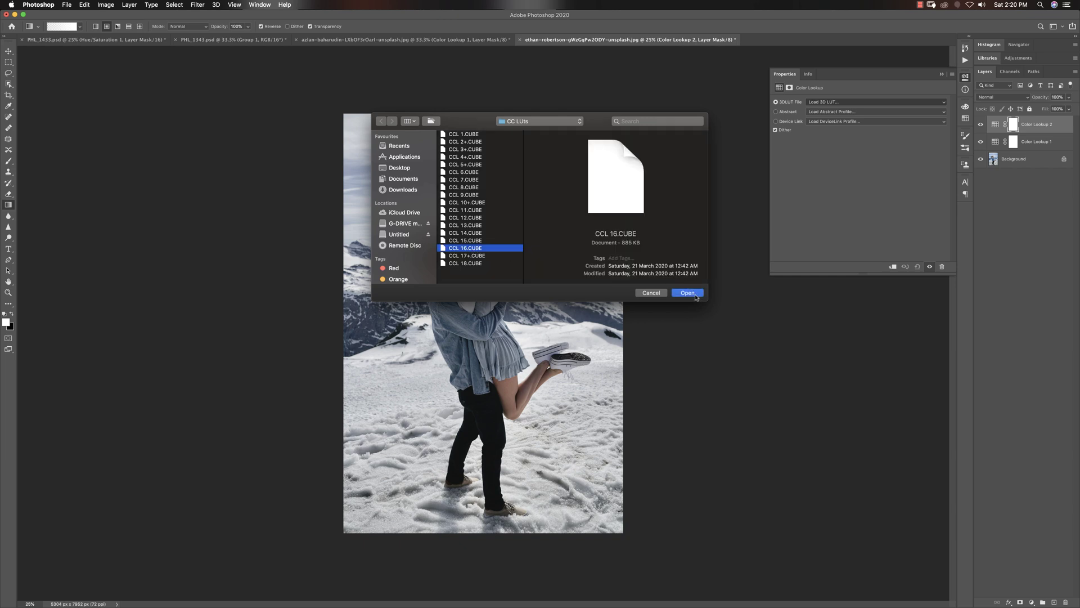
click(695, 294)
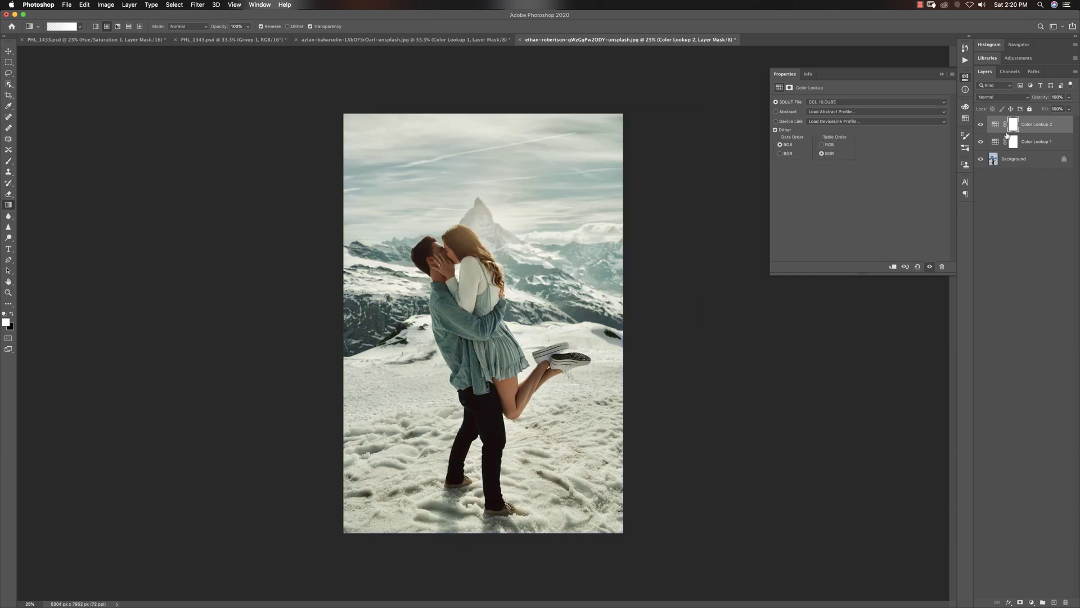
Lower the opacity of the upper Color Lookup layer to about 70%.
click(1038, 141)
click(1069, 97)
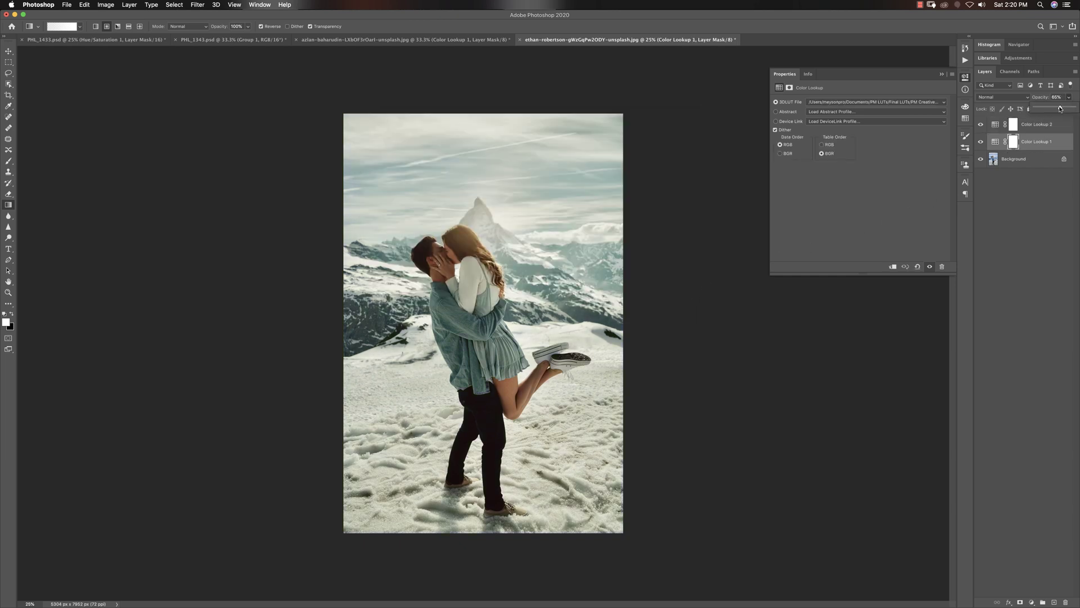
click(1056, 127)
click(1054, 129)
drag(1063, 110, 1058, 110)
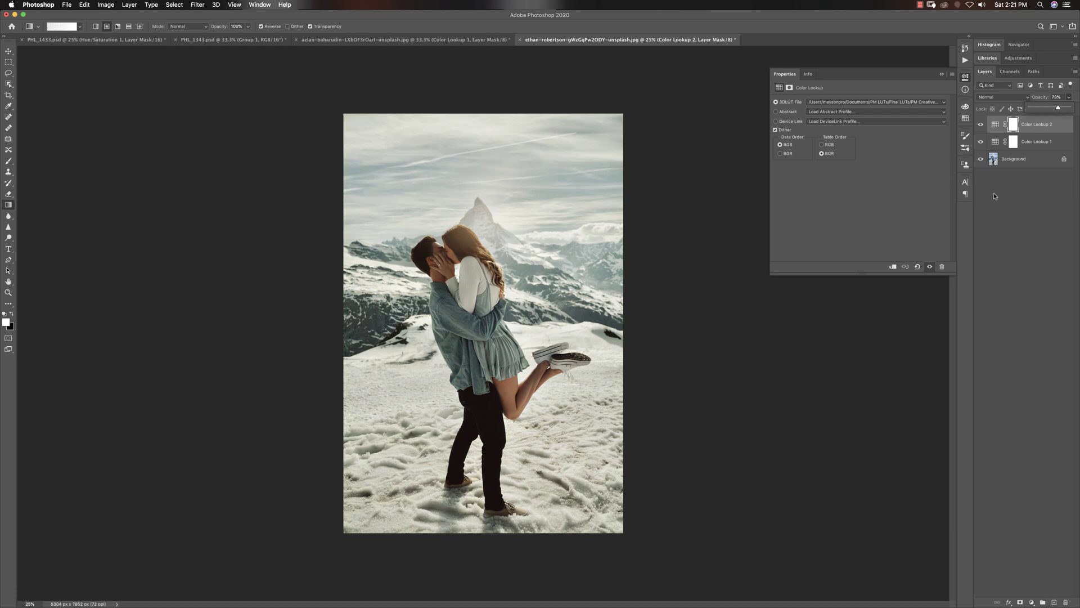
Compare the graded snow photo with its original Background layer by isolating that layer and restoring the others, and inspect the result up close.
right_click(986, 162)
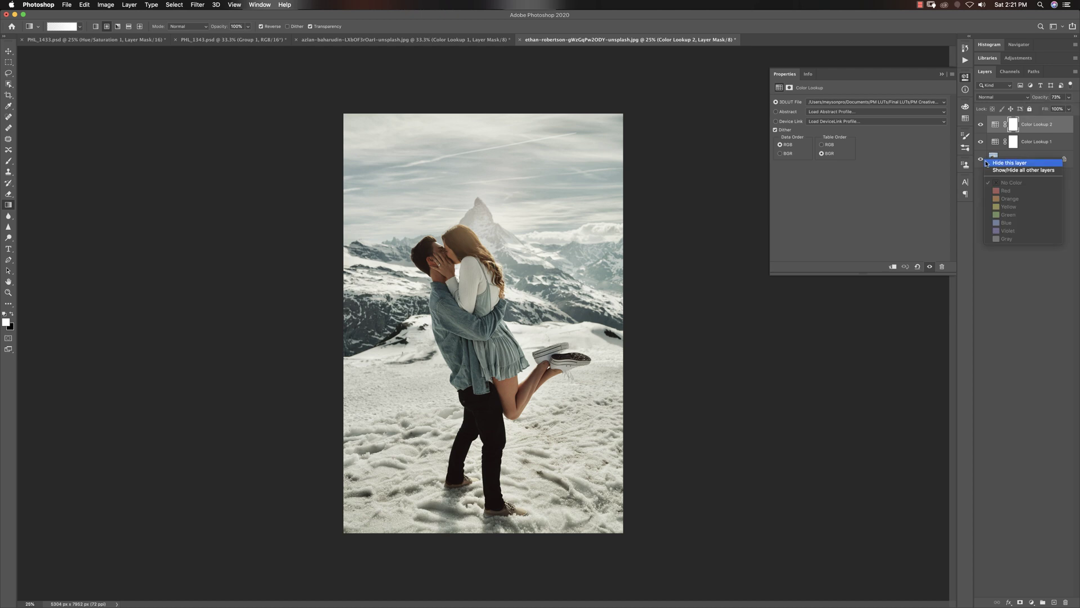
click(1007, 159)
alt+click(982, 161)
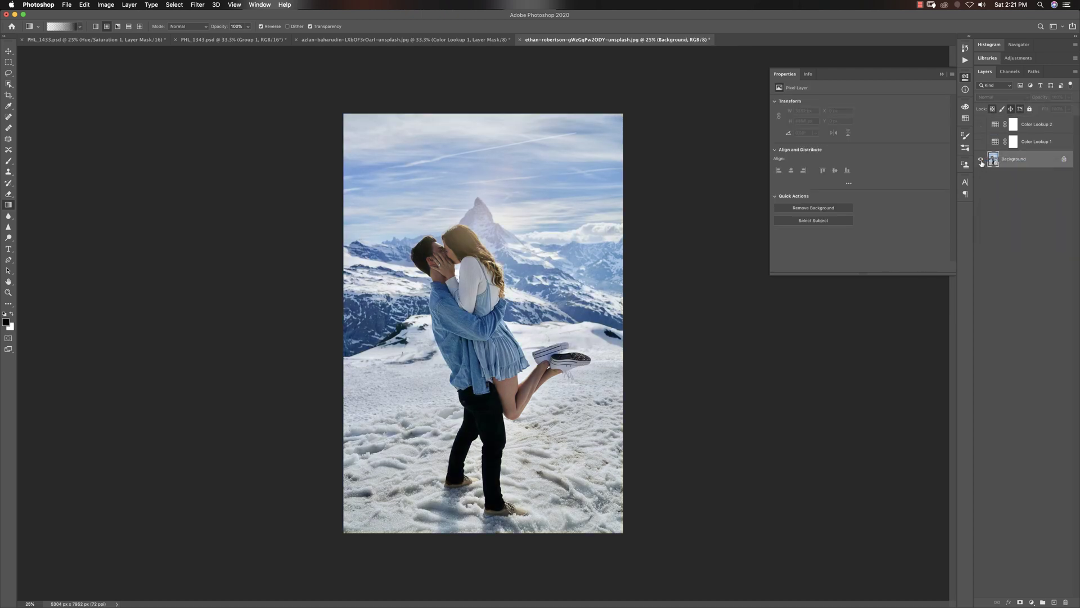
alt+click(982, 161)
key(z)
alt+click(486, 288)
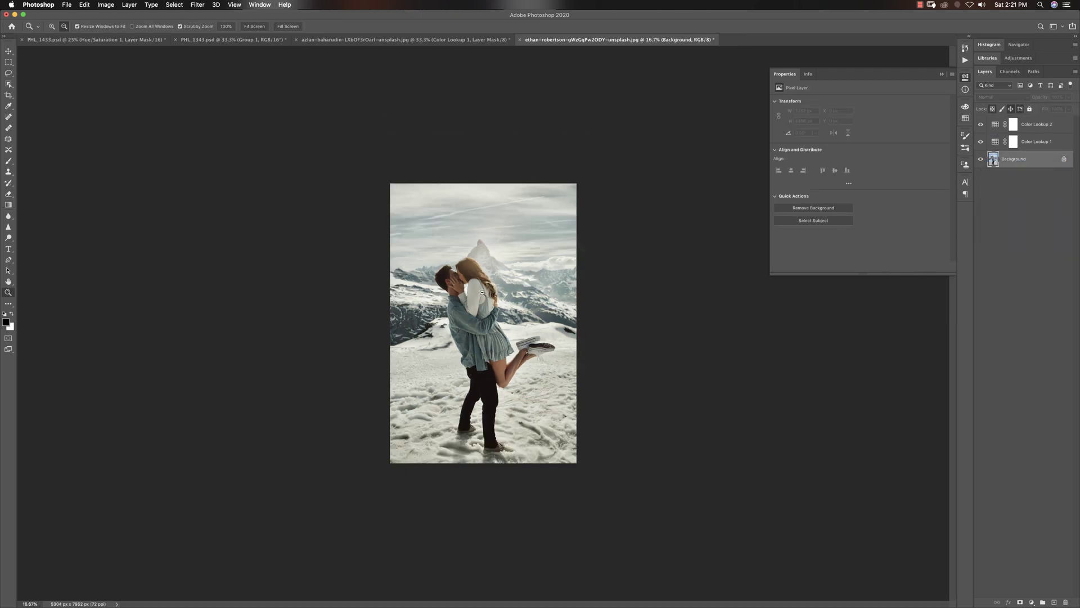
click(486, 288)
click(486, 289)
key(g)
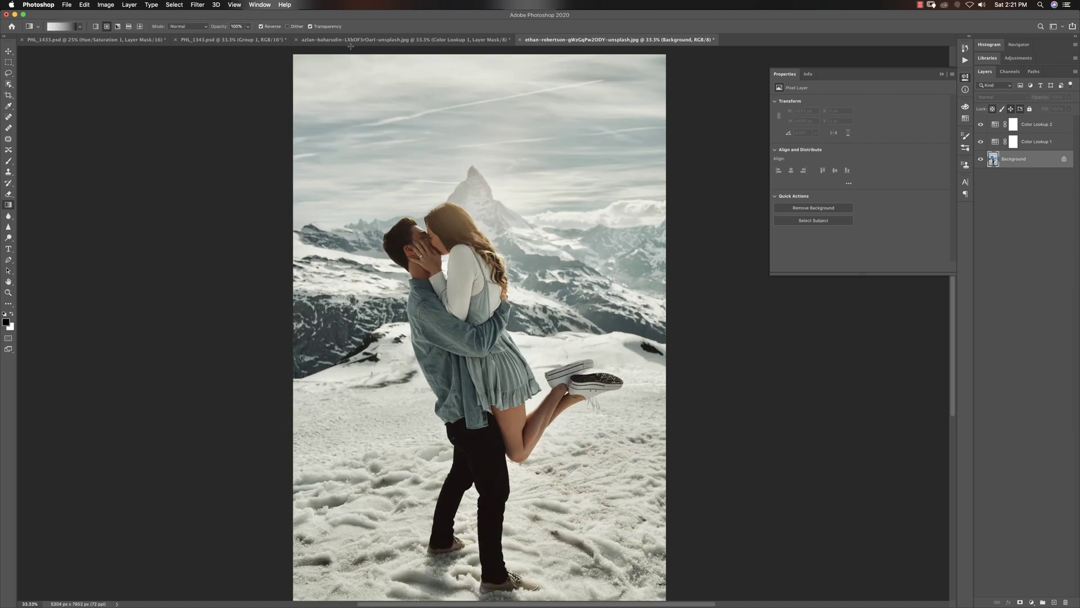
key(alt+BackSpace)
click(351, 40)
click(585, 39)
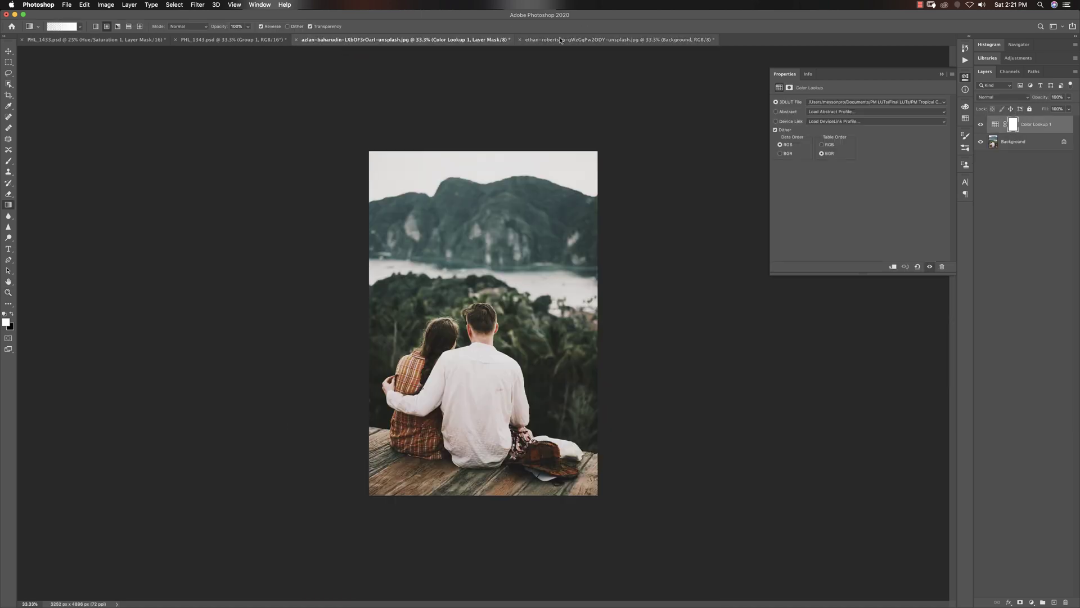
key(super+z)
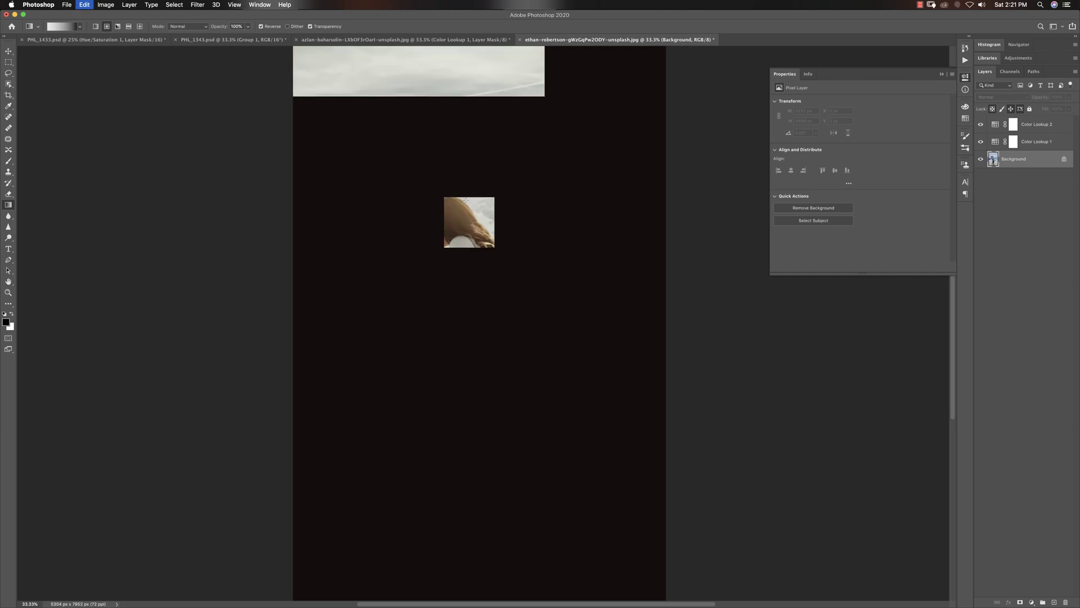
key(x)
key(super+minus)
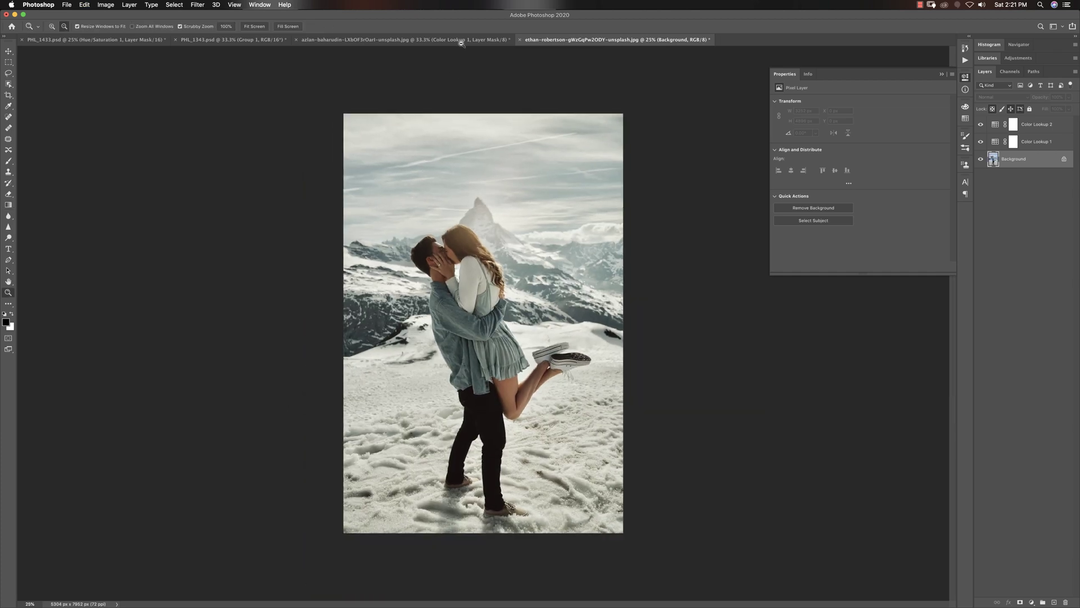
Review the graded portraits in the other open documents, checking PHL_1433.psd and returning to PHL_1343.psd.
click(458, 40)
click(259, 40)
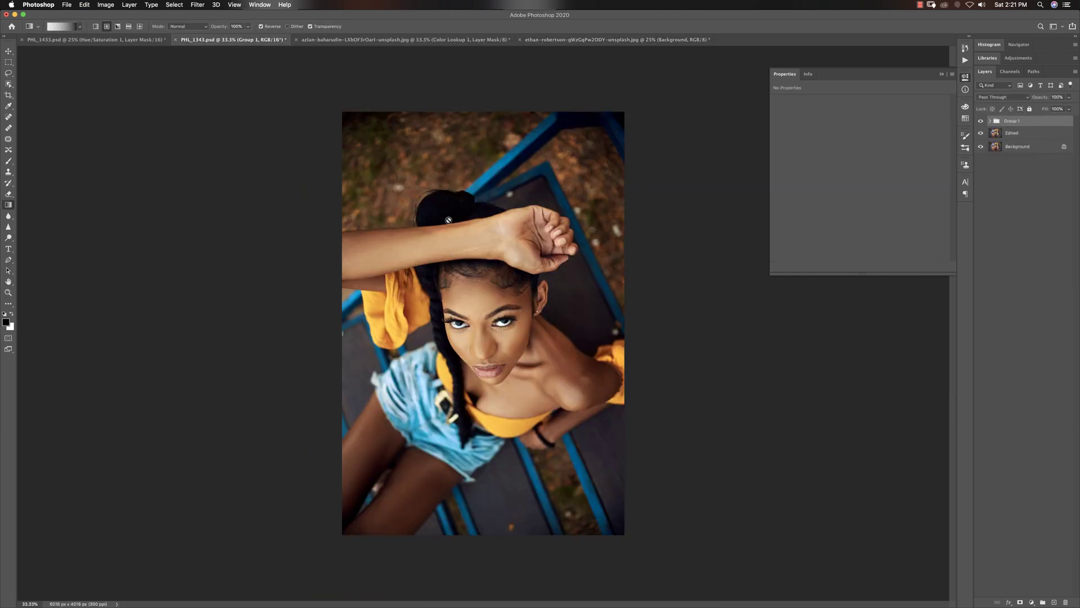
key(x)
click(129, 39)
key(x)
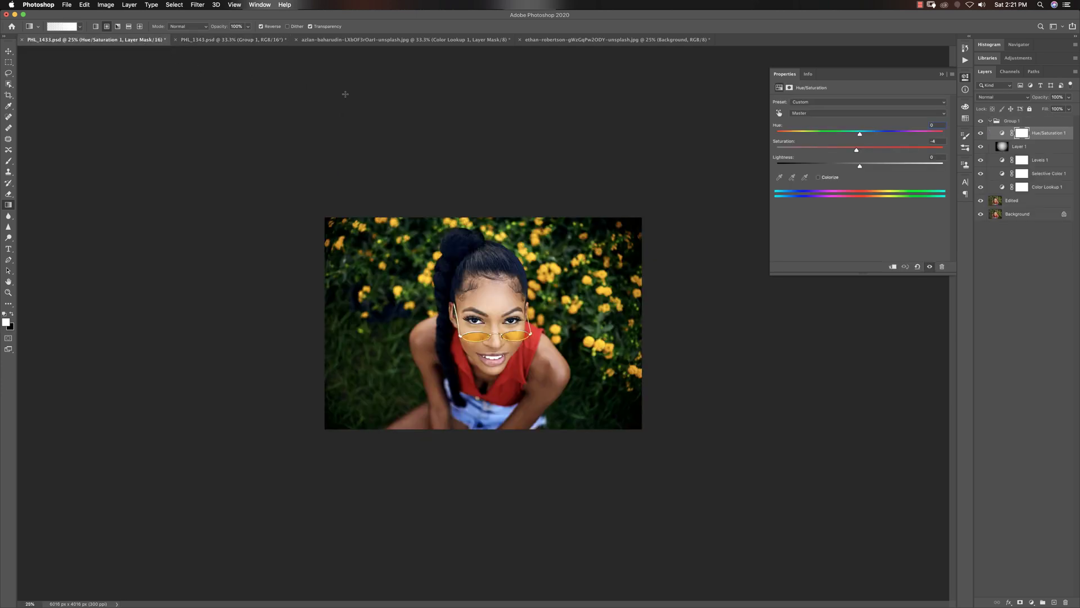
click(259, 41)
key(x)
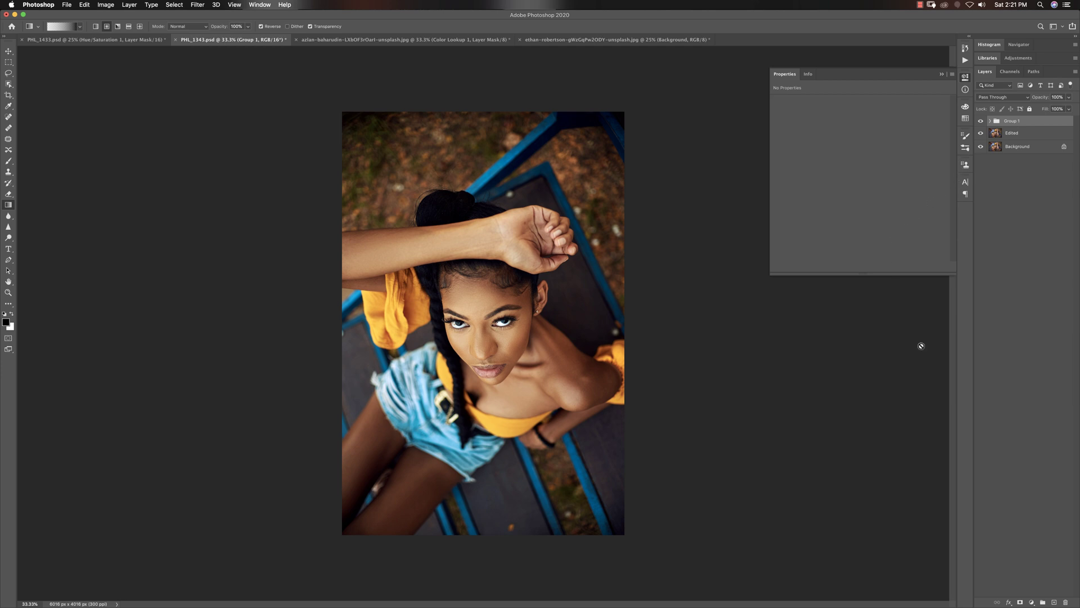
Add a Hue/Saturation adjustment layer above Group 1 in PHL_1343.psd and set its Saturation to -24.
click(1032, 602)
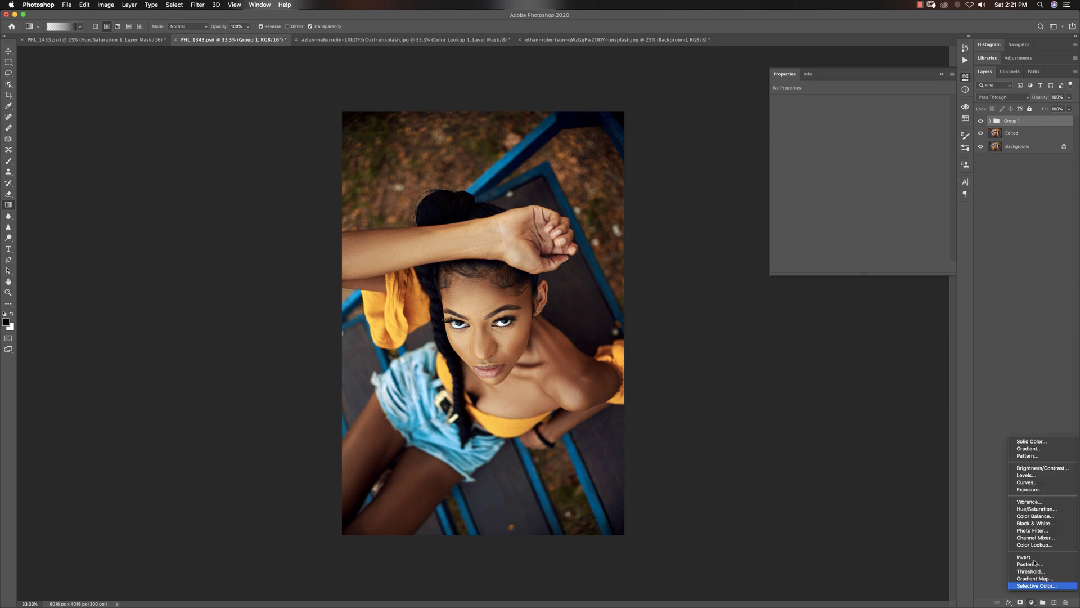
click(1051, 511)
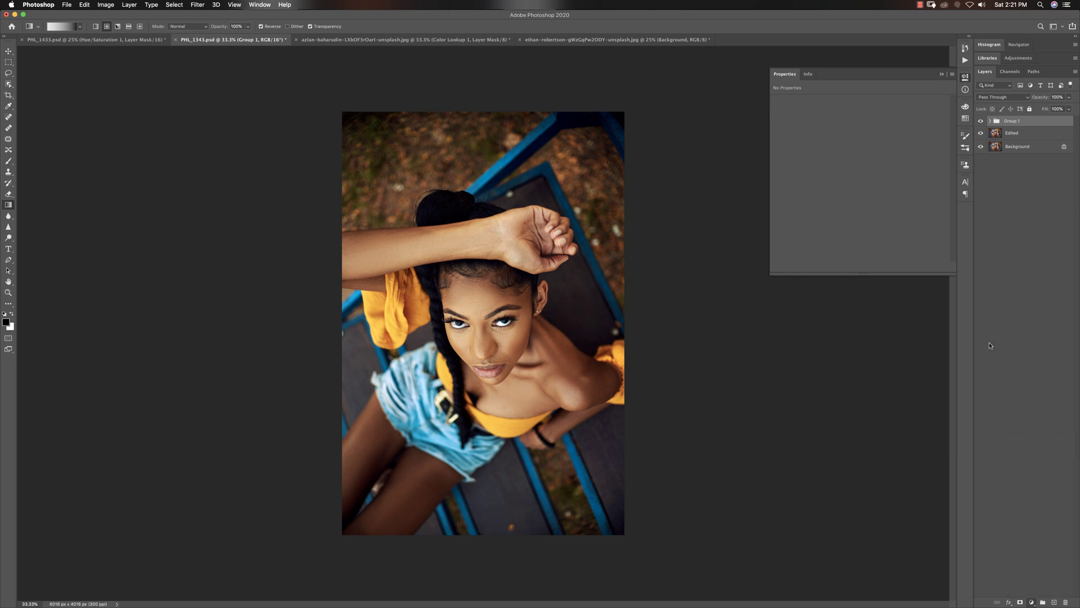
click(841, 149)
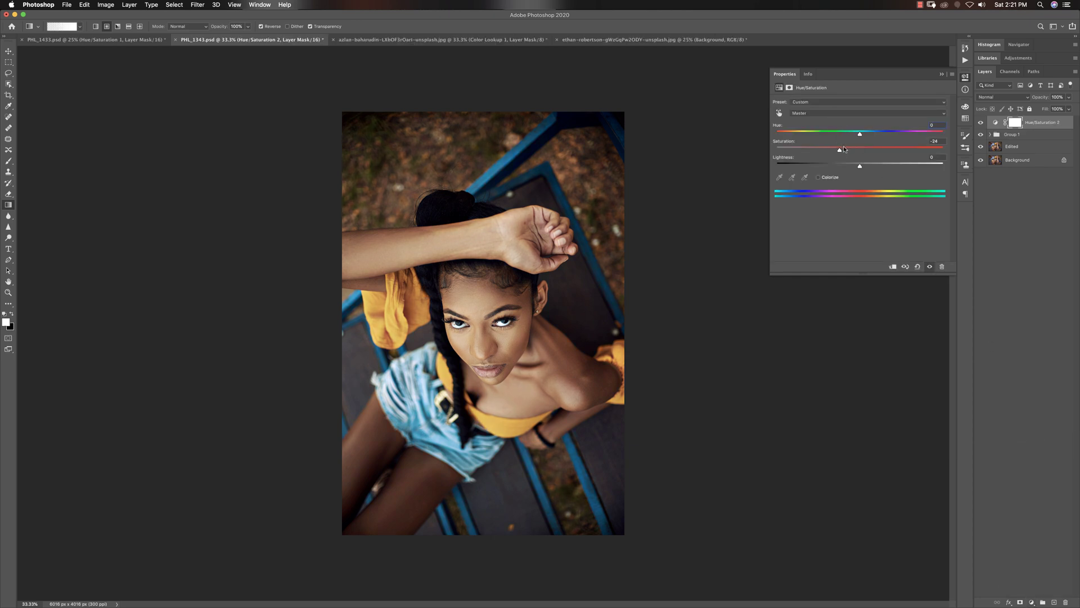